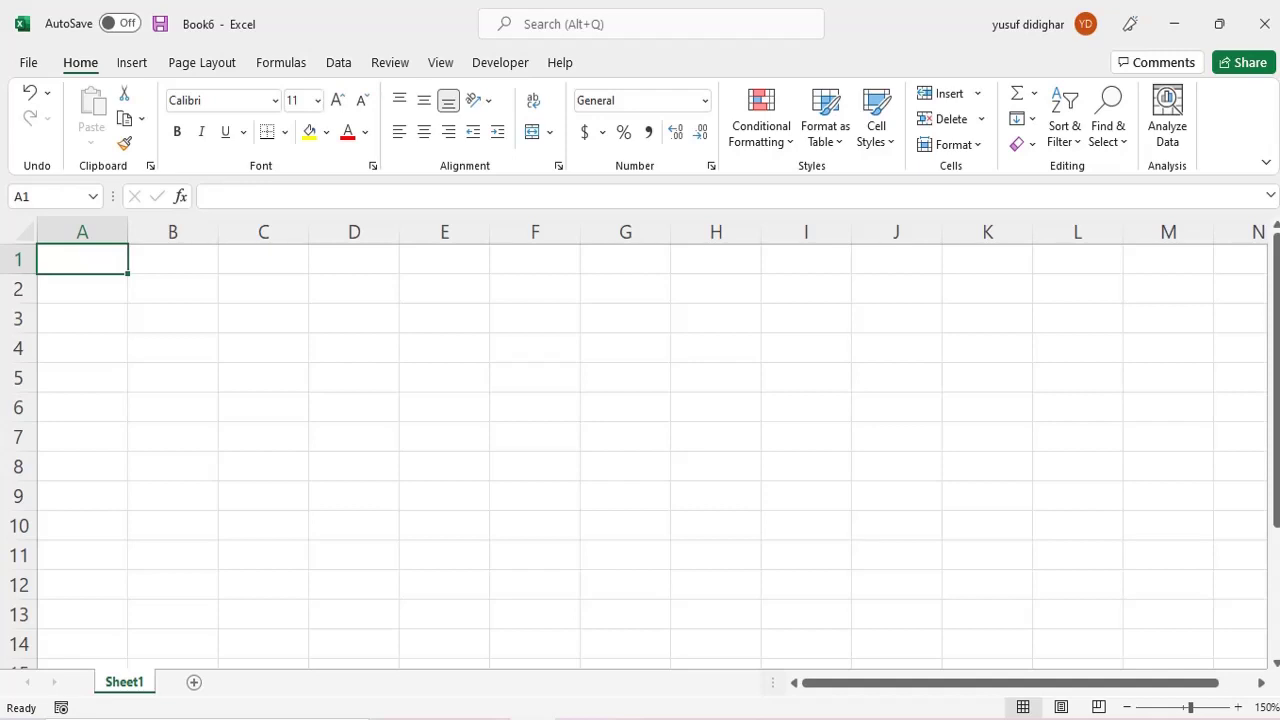
# Fill D3:D11 at once with =RANDBETWEEN(1,1000)
pyautogui.click(376, 321)
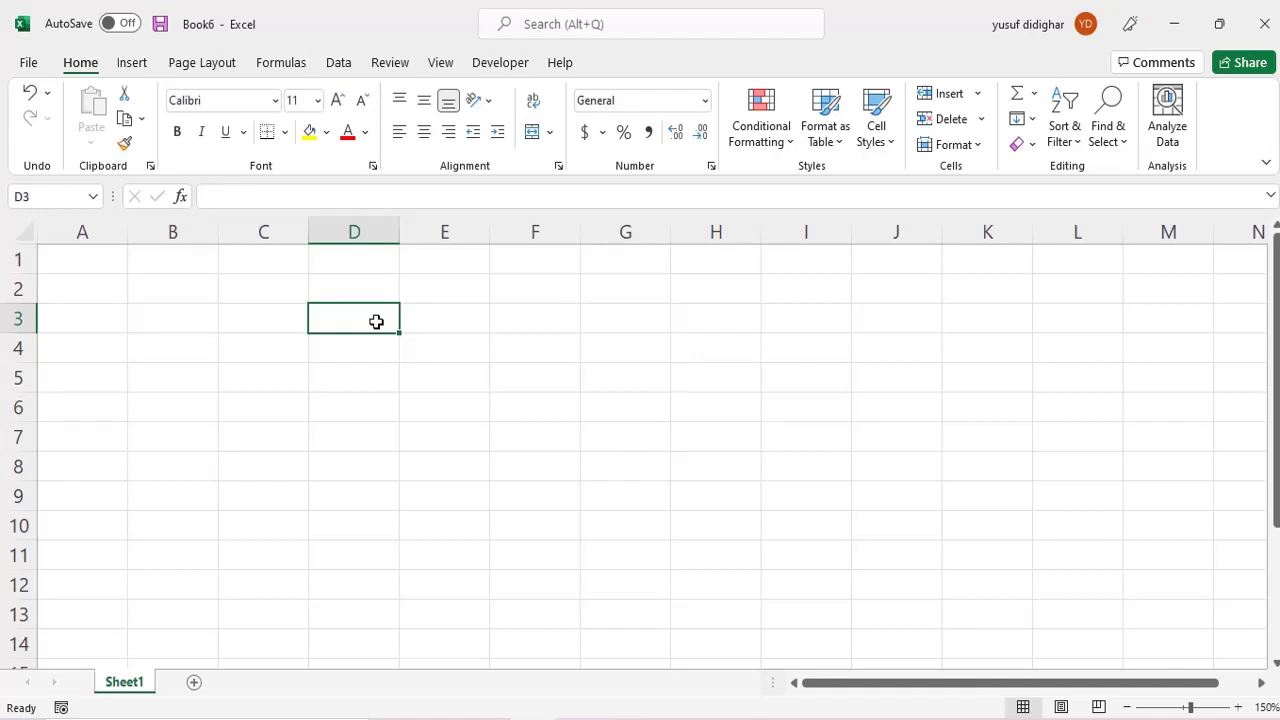
pyautogui.hotkey('shift', 'Down')
pyautogui.hotkey('shift', 'Down')
pyautogui.hotkey('shift', 'Down')
pyautogui.hotkey('shift', 'Down')
pyautogui.hotkey('shift', 'Down')
pyautogui.hotkey('shift', 'Down')
pyautogui.hotkey('shift', 'Down')
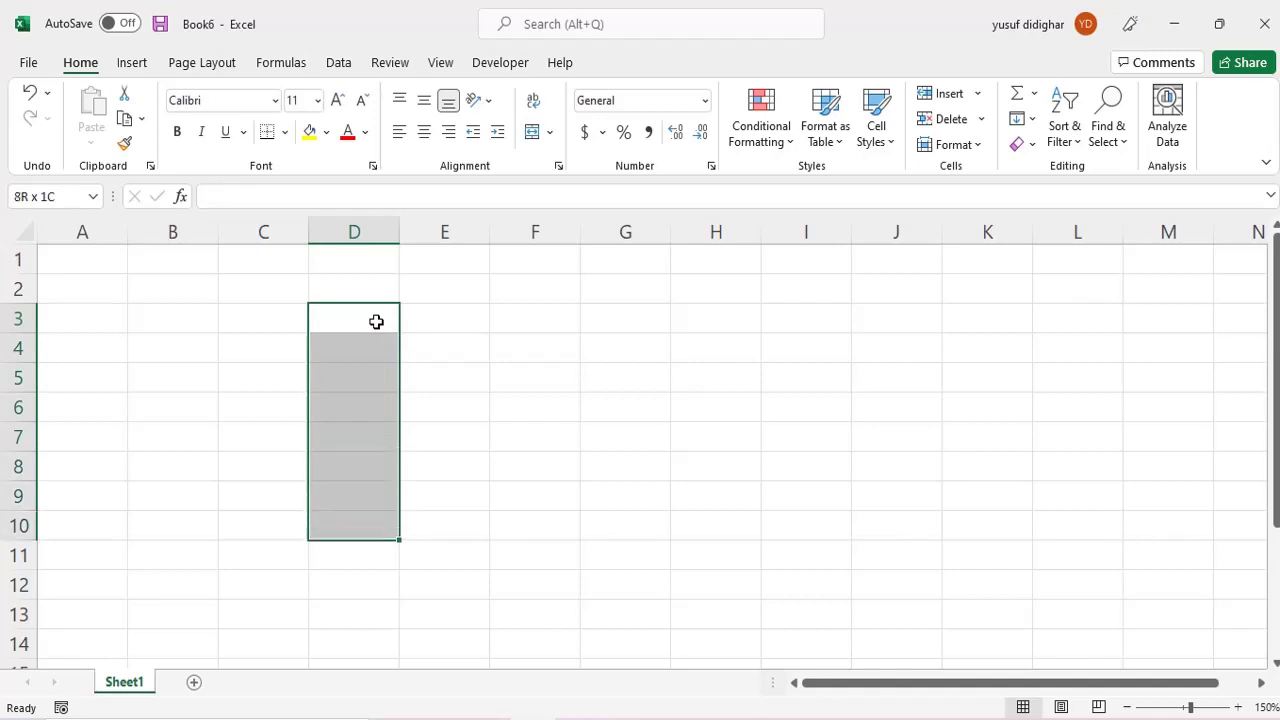
pyautogui.hotkey('shift', 'Down')
pyautogui.write('=ra')
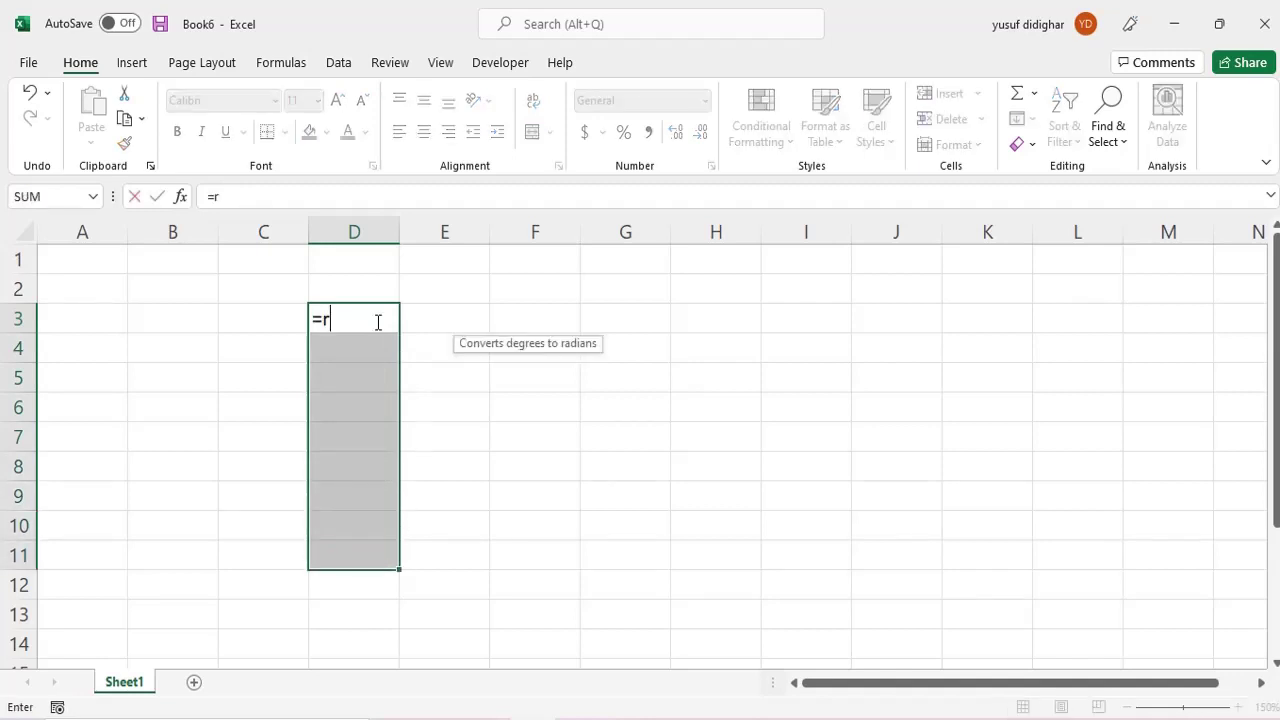
pyautogui.press('Down')
pyautogui.press('Down')
pyautogui.press('Down')
pyautogui.press('Tab')
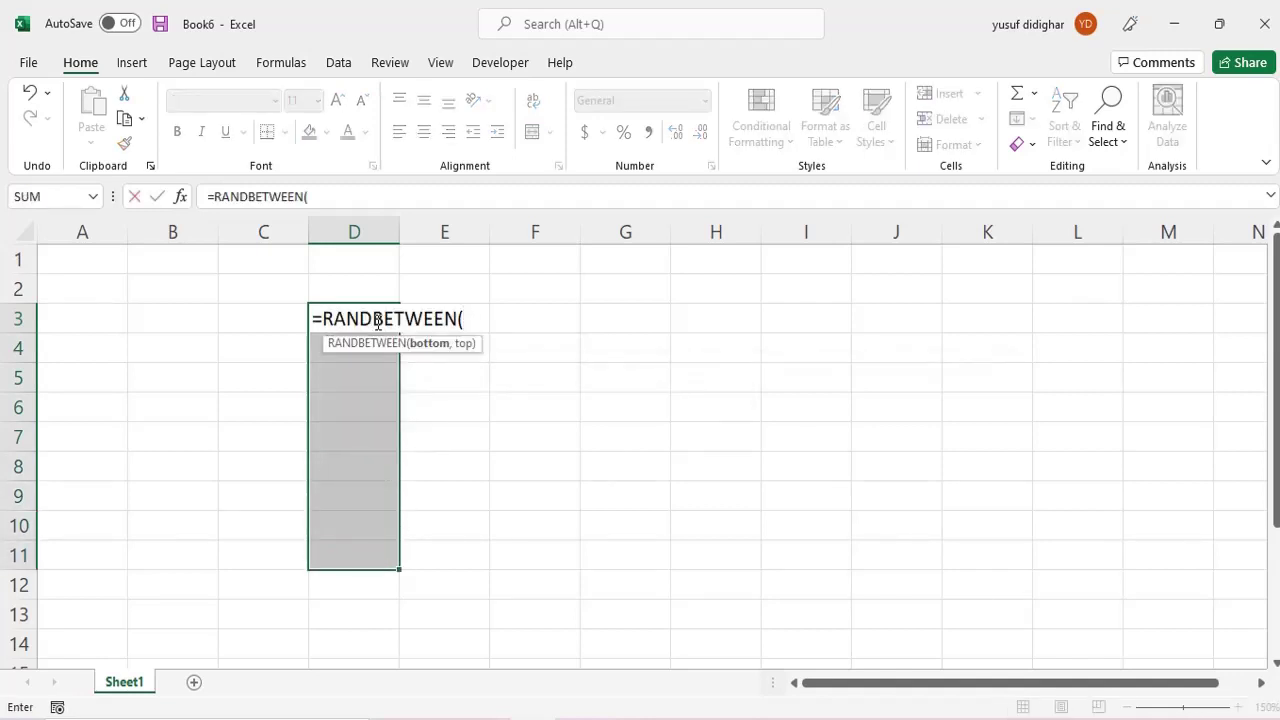
pyautogui.write('1,1000')
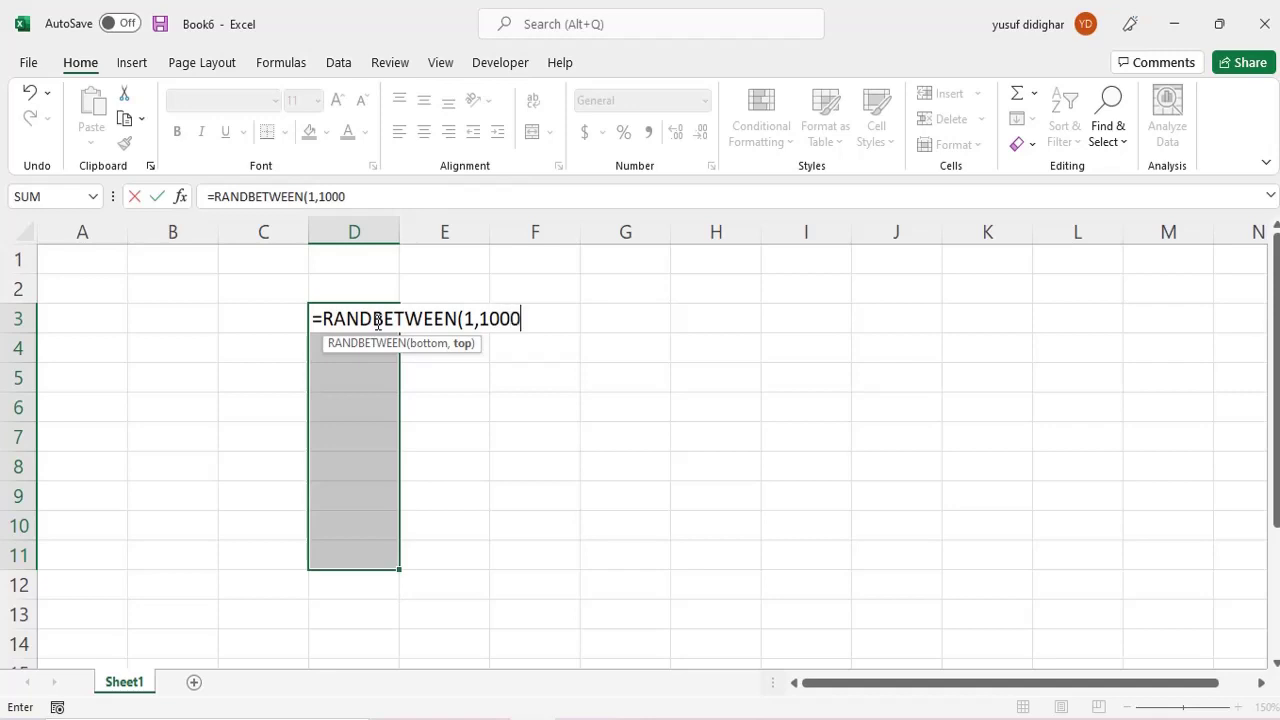
pyautogui.write(')')
pyautogui.hotkey('ctrl', 'Return')
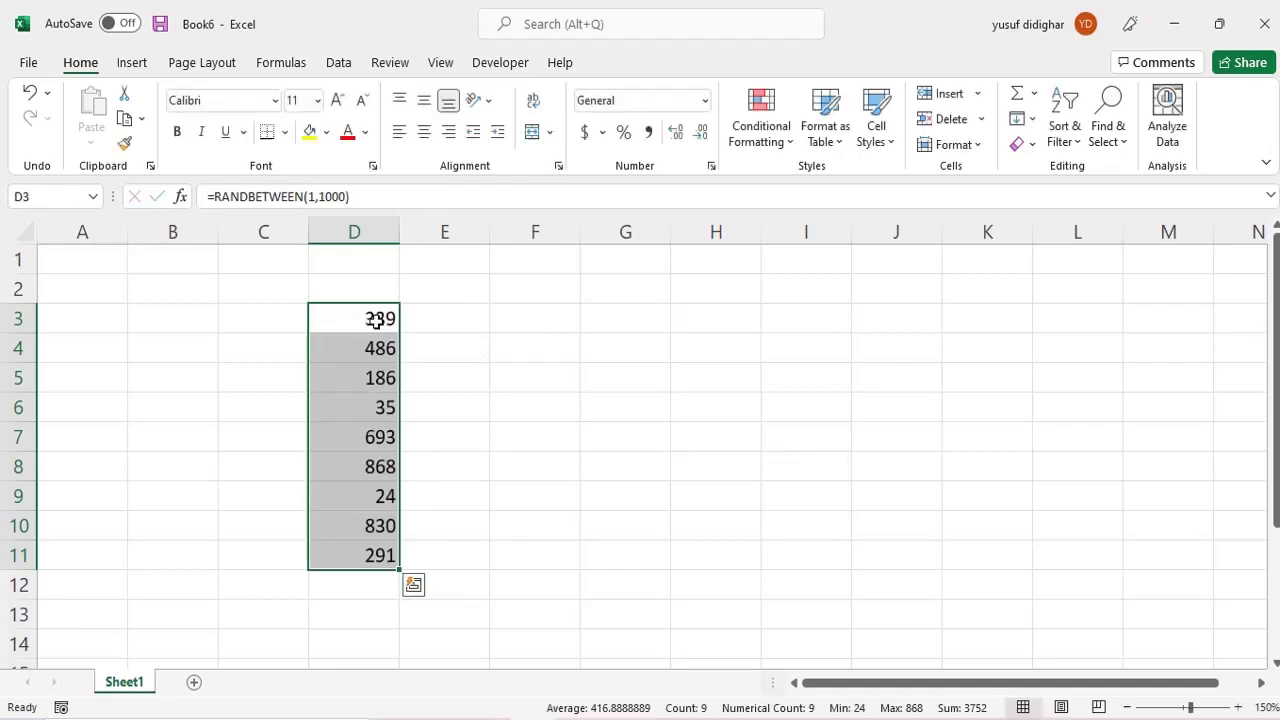
# Freeze the random numbers by pasting them over themselves as values only
pyautogui.hotkey('ctrl', 'c')
pyautogui.hotkey('ctrl', 'alt', 'v')
pyautogui.press('v')
pyautogui.press('Return')
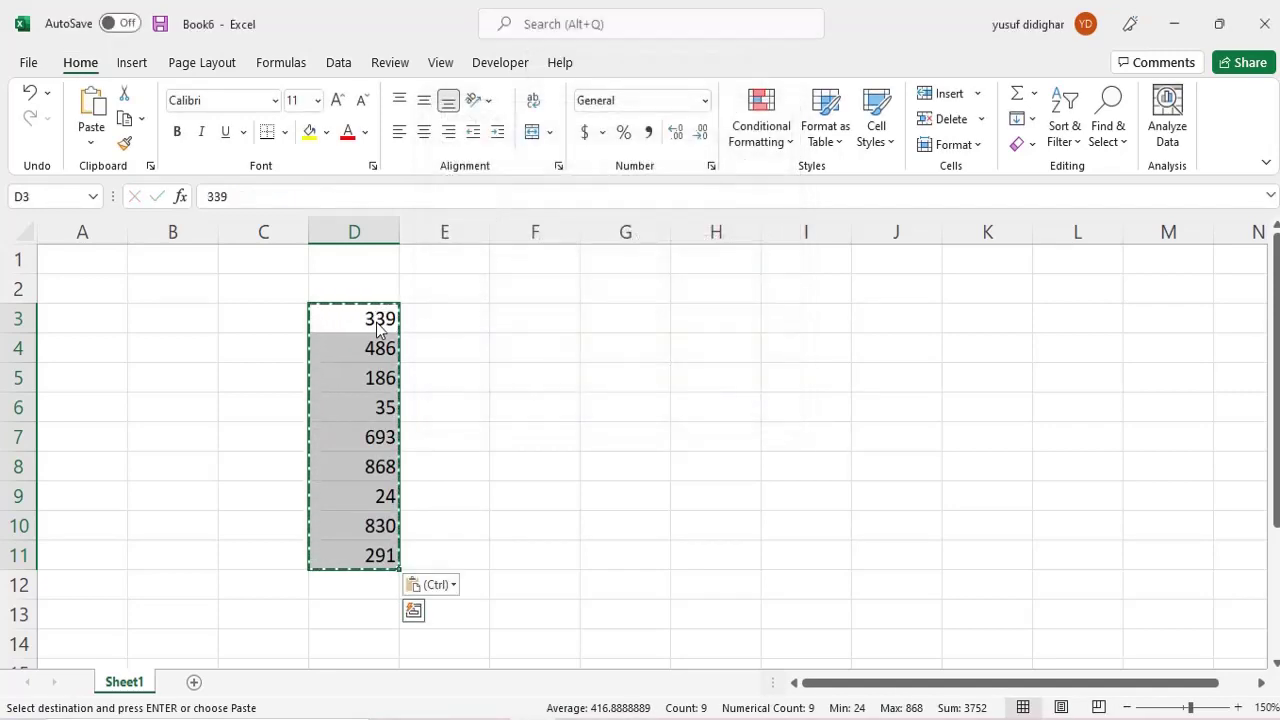
pyautogui.press('Escape')
pyautogui.press('Down')
pyautogui.hotkey('ctrl', 'Down')
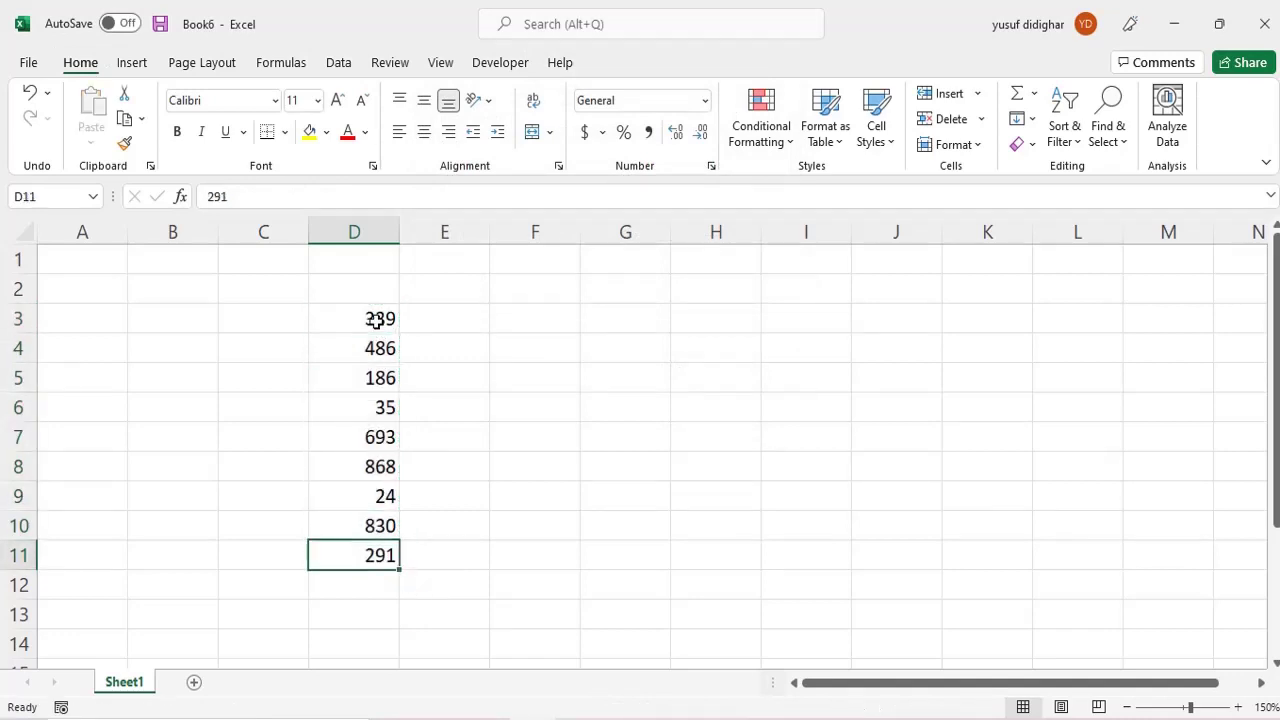
pyautogui.press('Down')
# Enter =AVERAGE(D3:D11) in D12, which returns 416.8889
pyautogui.write('ave')
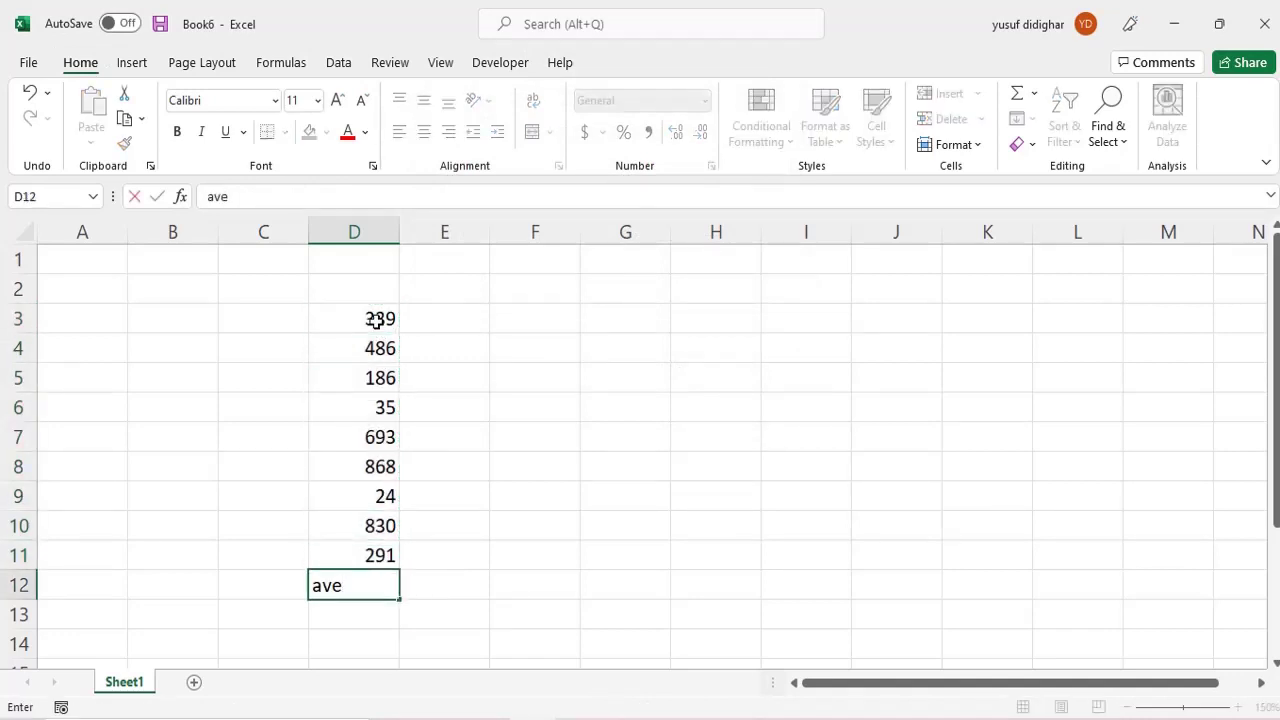
pyautogui.press('BackSpace')
pyautogui.press('BackSpace')
pyautogui.press('BackSpace')
pyautogui.write('=av')
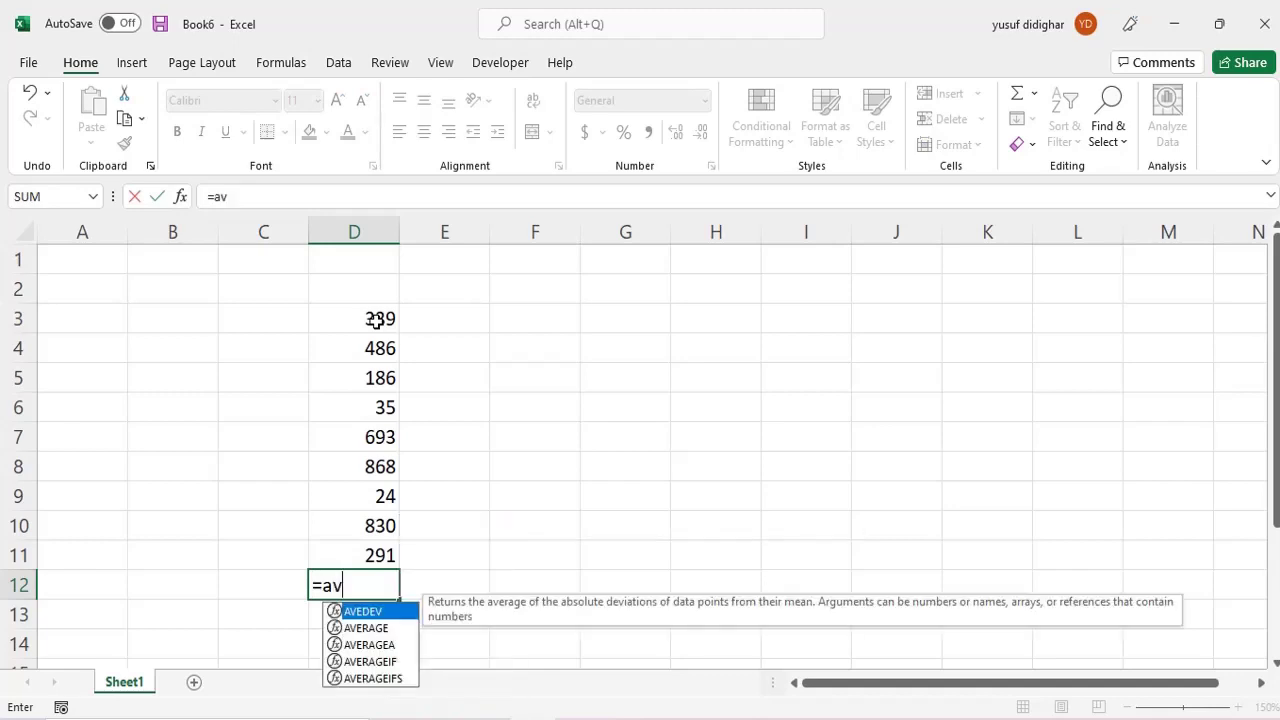
pyautogui.press('Down')
pyautogui.press('Tab')
pyautogui.press('Up')
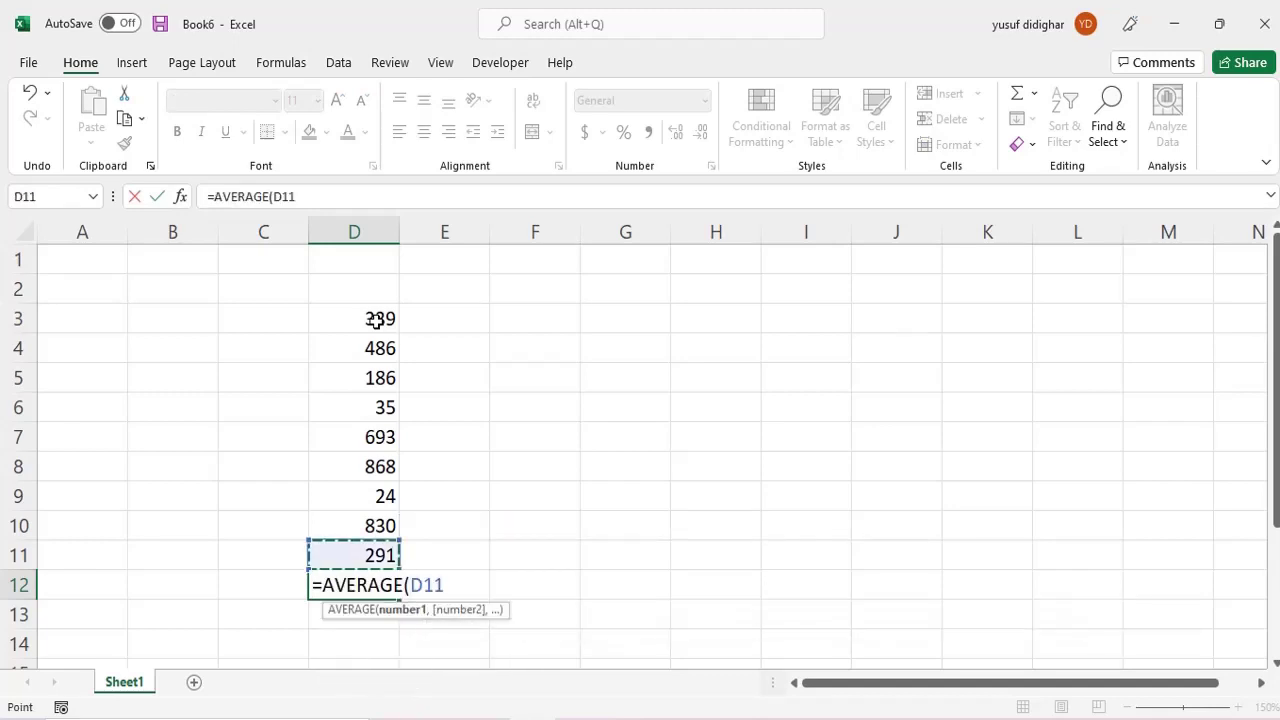
pyautogui.hotkey('ctrl', 'shift', 'Up')
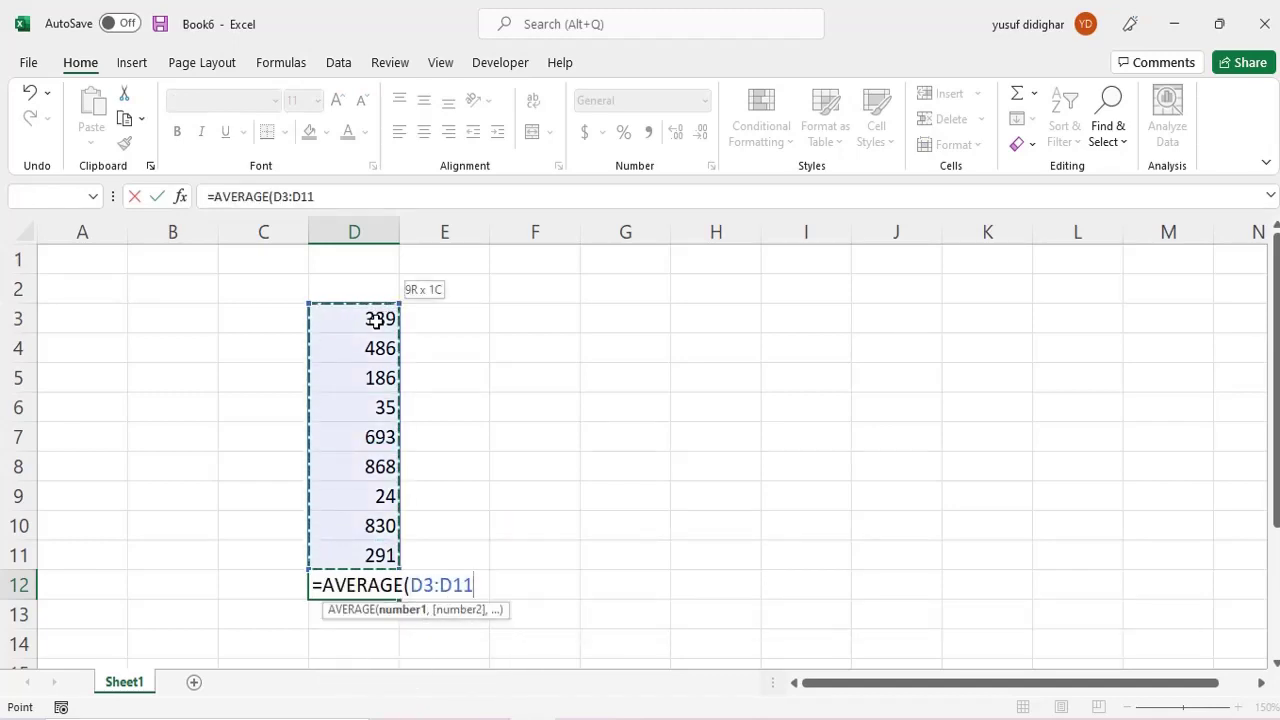
pyautogui.press('Return')
pyautogui.press('Up')
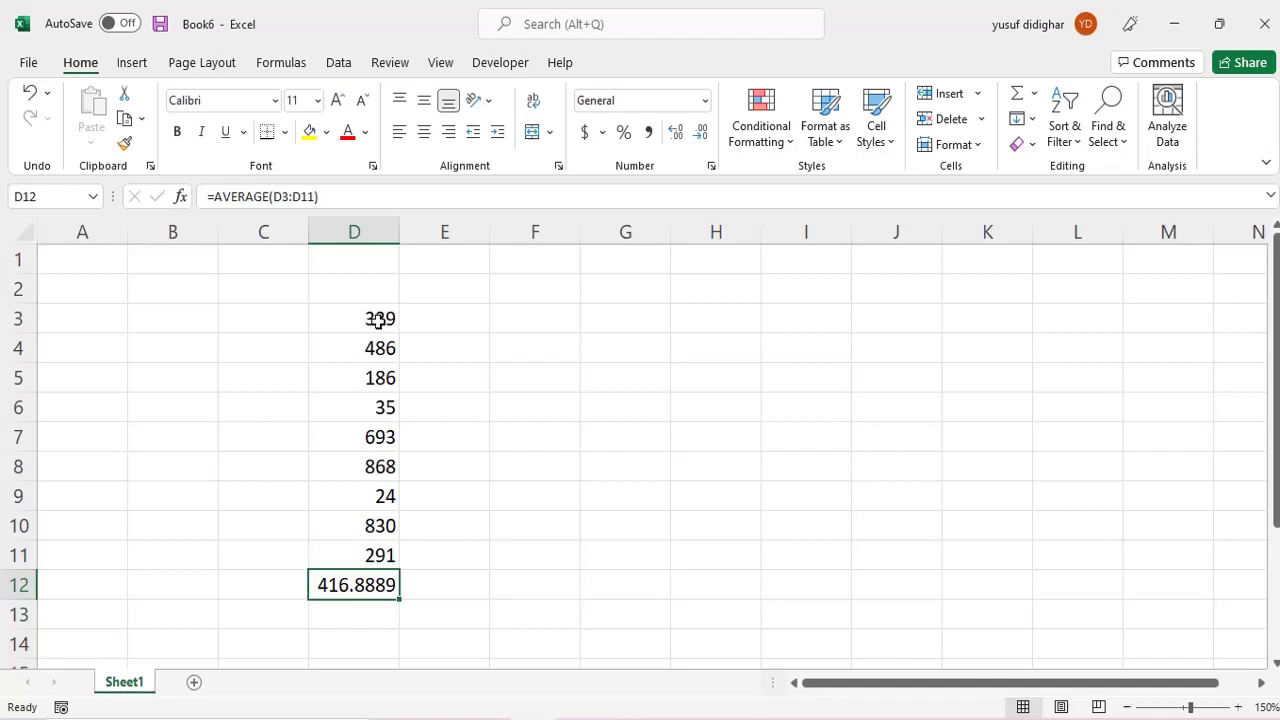
pyautogui.click(377, 319)
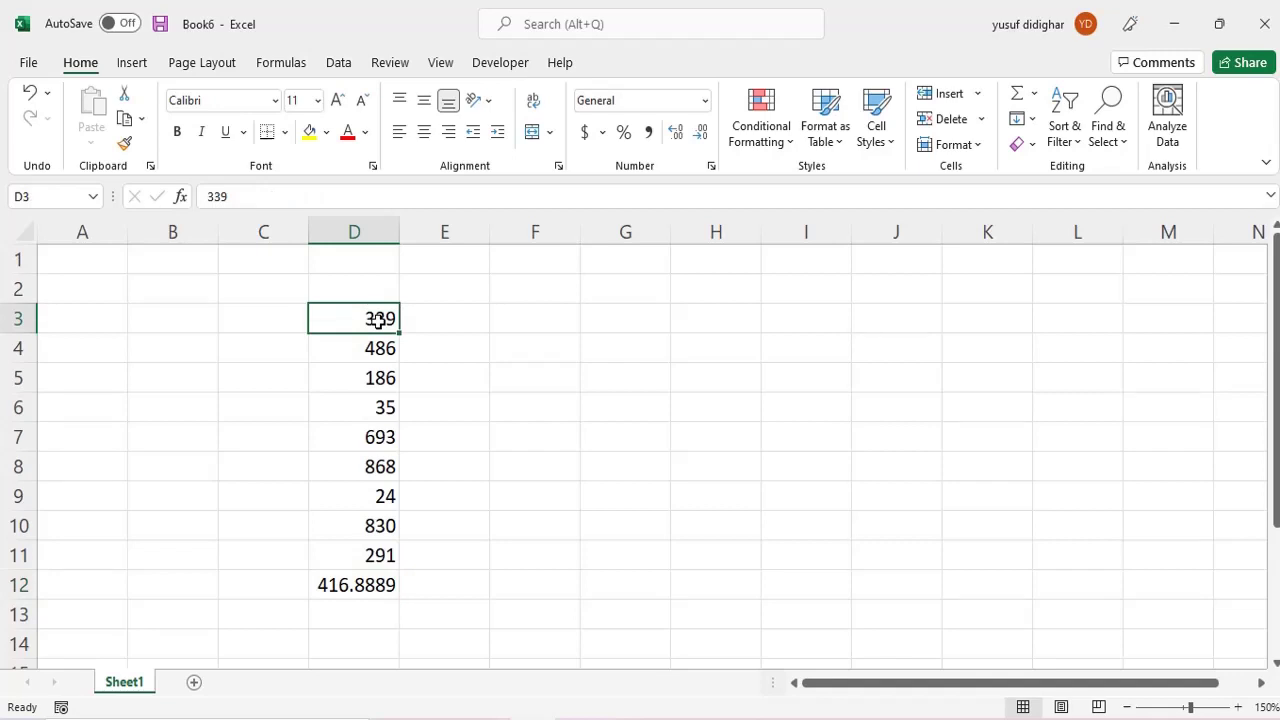
# Copy the nine numbers from D3:D11 into F3:F11
pyautogui.hotkey('ctrl', 'shift', 'Down')
pyautogui.hotkey('ctrl', 'c')
pyautogui.press('Right')
pyautogui.press('Right')
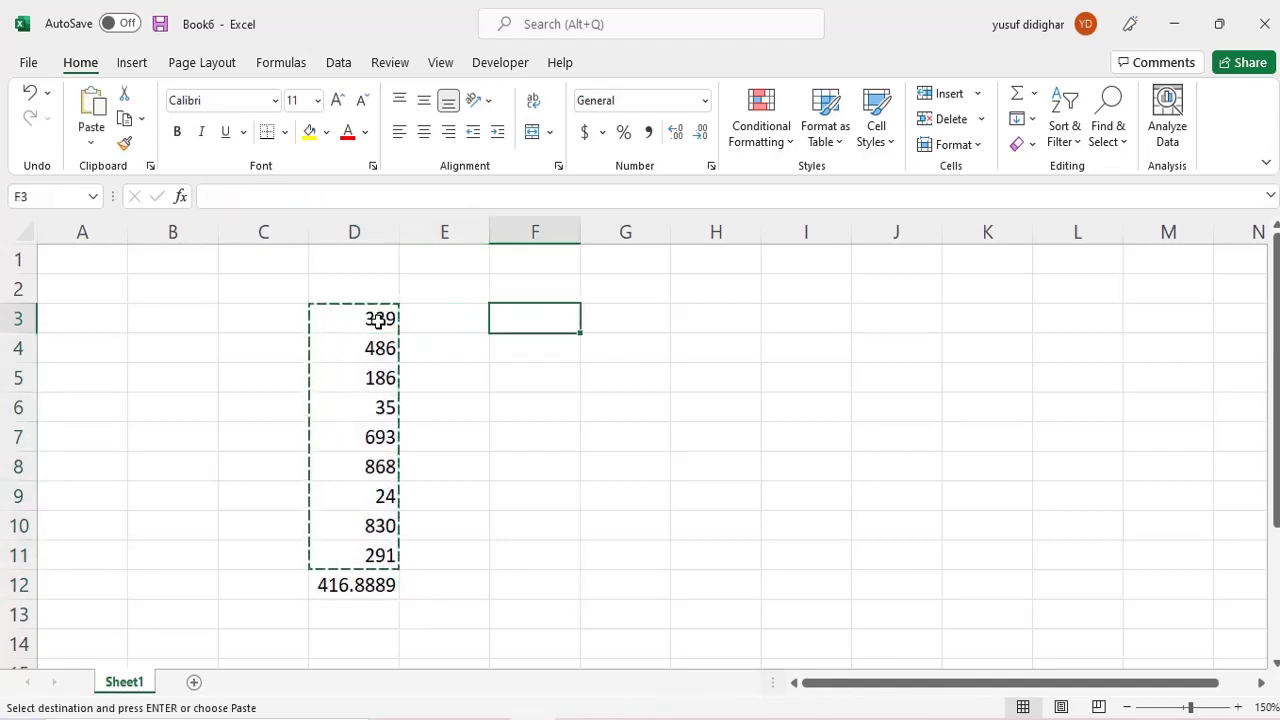
pyautogui.hotkey('ctrl', 'v')
pyautogui.hotkey('ctrl', 'Down')
pyautogui.press('Down')
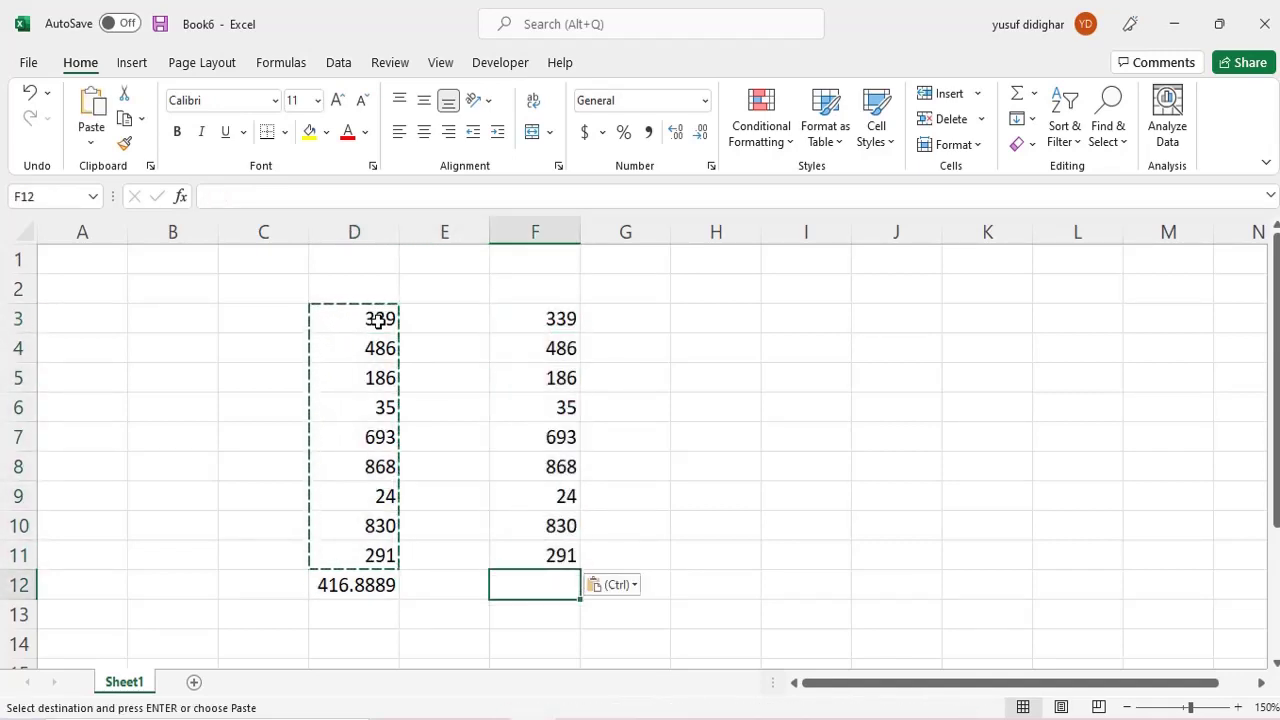
# Enter =AVERAGEA(F3:F11) in F12, also returning 416.8889
pyautogui.write('=ave')
pyautogui.press('Down')
pyautogui.press('Down')
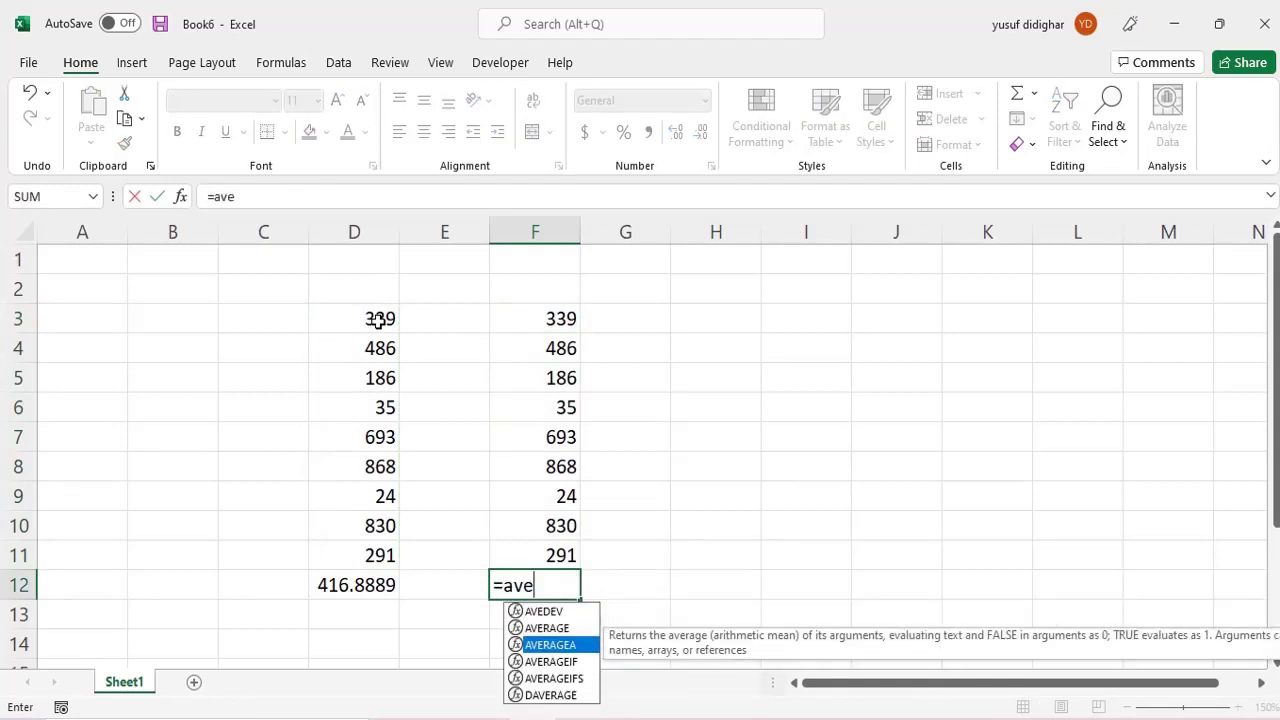
pyautogui.press('Up')
pyautogui.press('Down')
pyautogui.press('Tab')
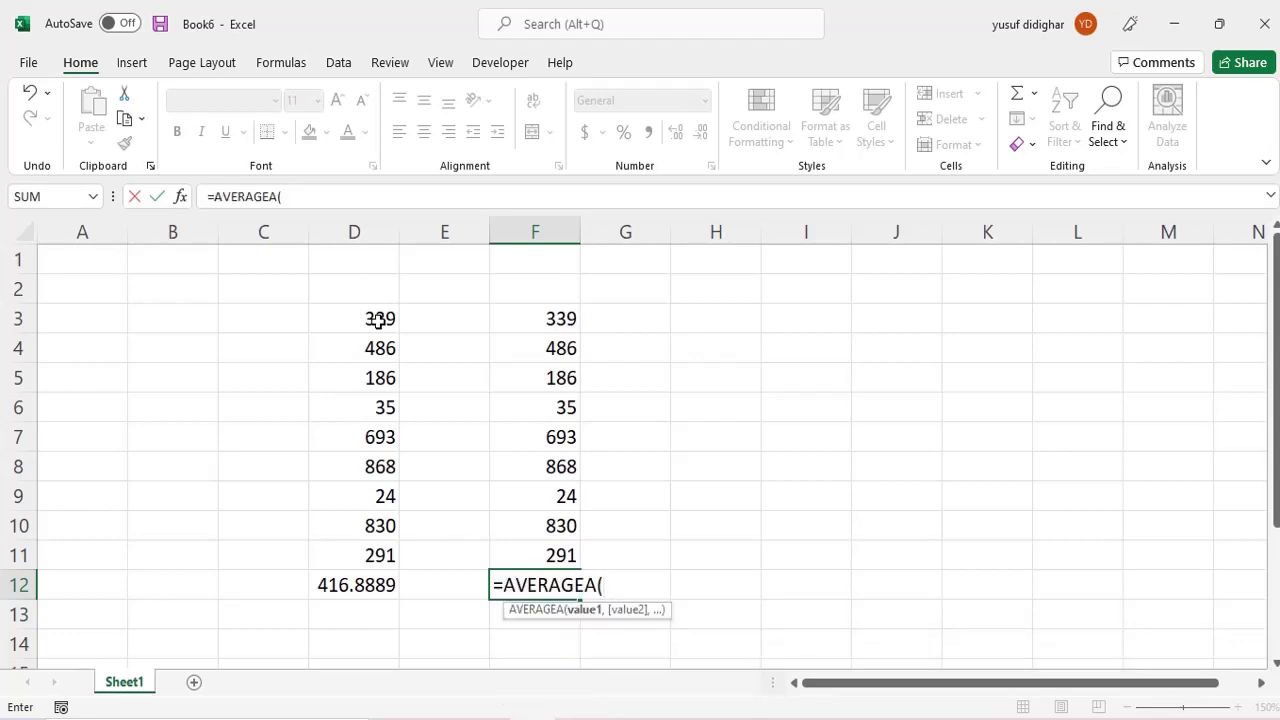
pyautogui.press('Up')
pyautogui.hotkey('ctrl', 'shift', 'Up')
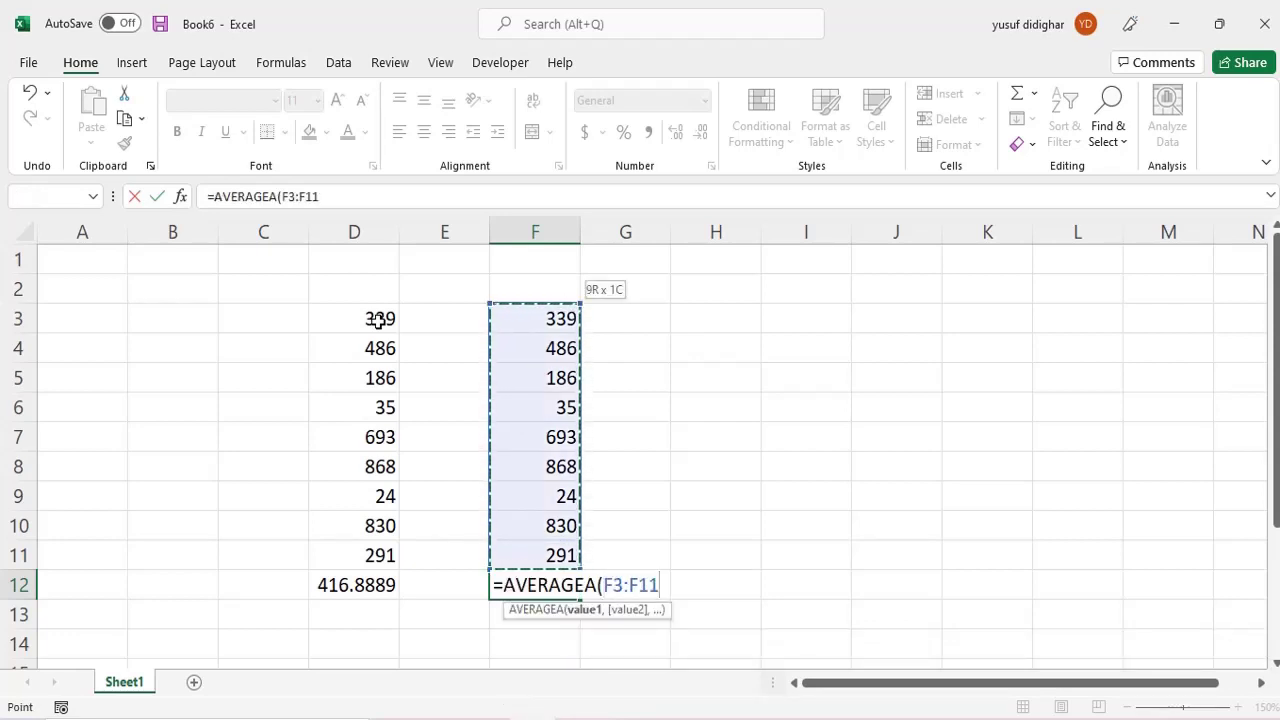
pyautogui.press('Return')
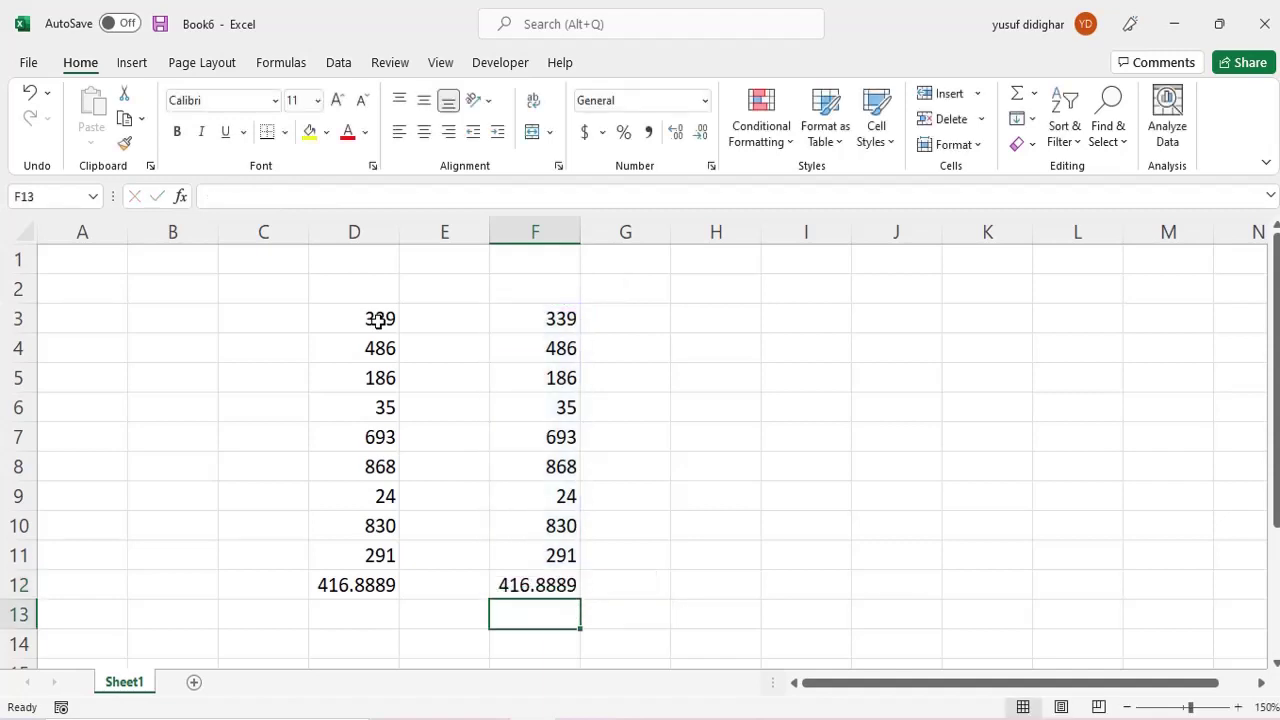
pyautogui.press('Up')
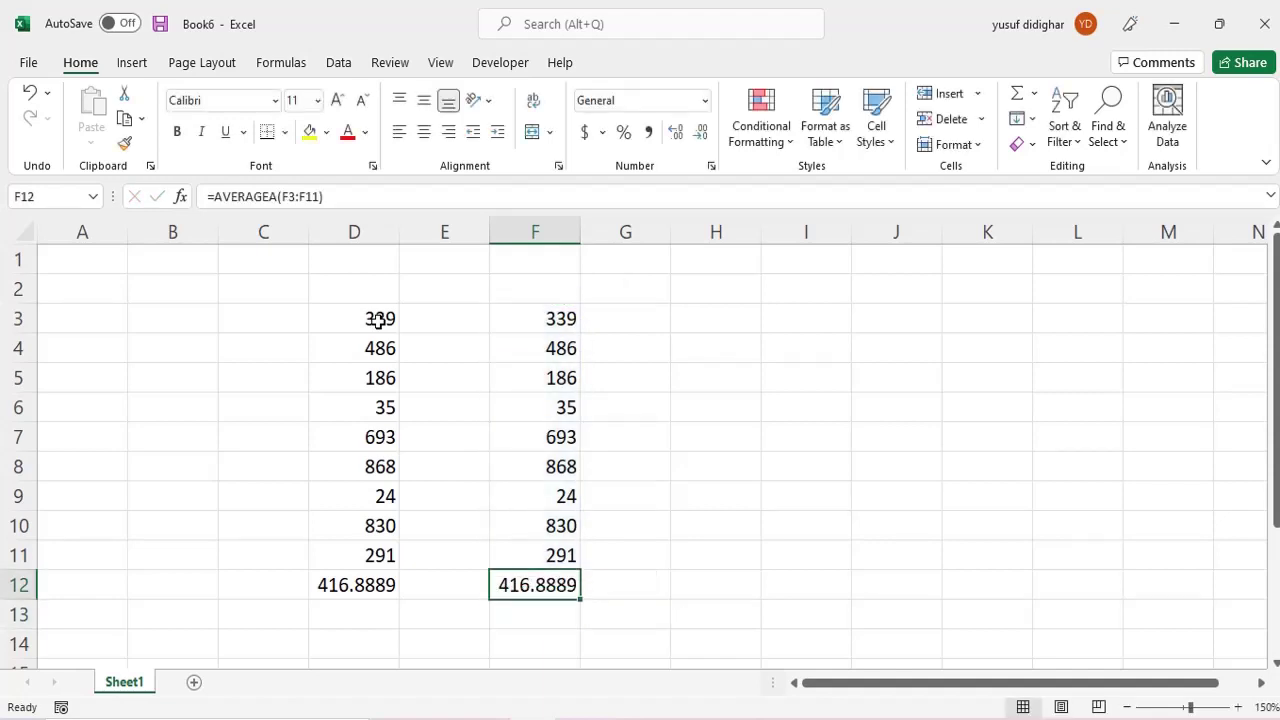
# Overwrite 693 with the text 'a' in both D7 and F7
pyautogui.press('Left')
pyautogui.press('Left')
pyautogui.press('Up')
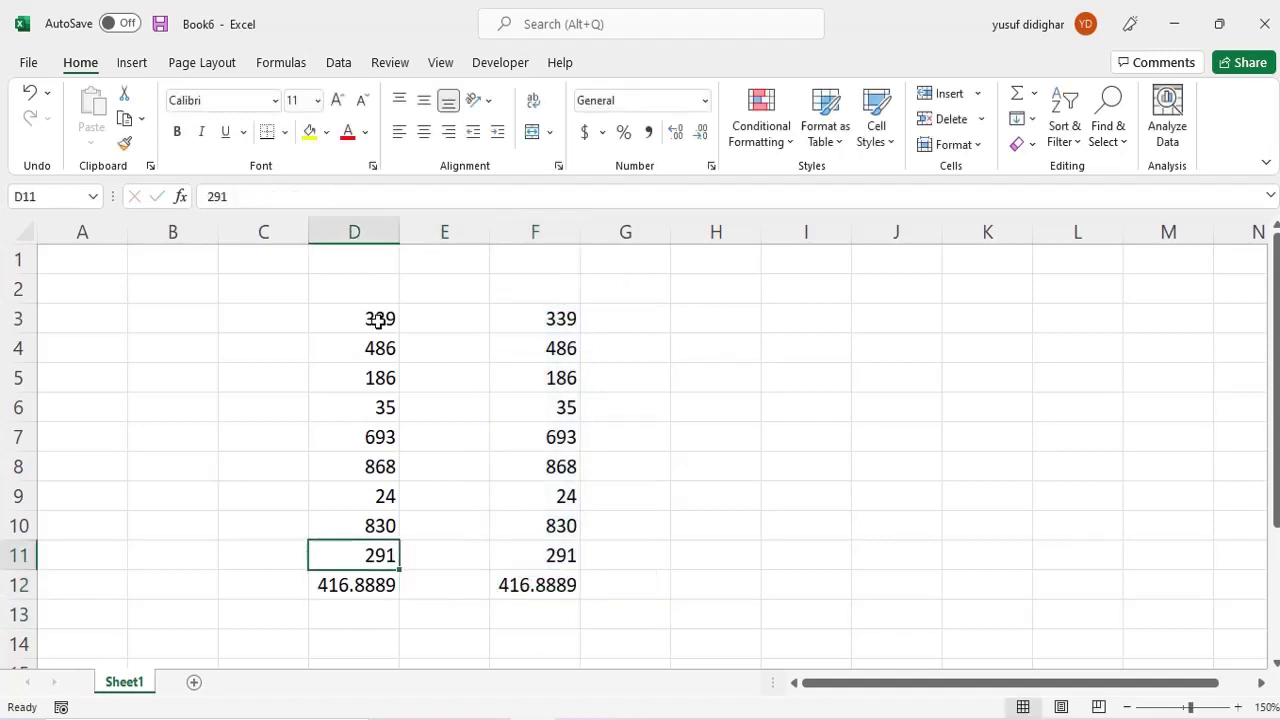
pyautogui.press('Up')
pyautogui.press('Up')
pyautogui.press('Up')
pyautogui.press('Up')
pyautogui.write('a')
pyautogui.press('Right')
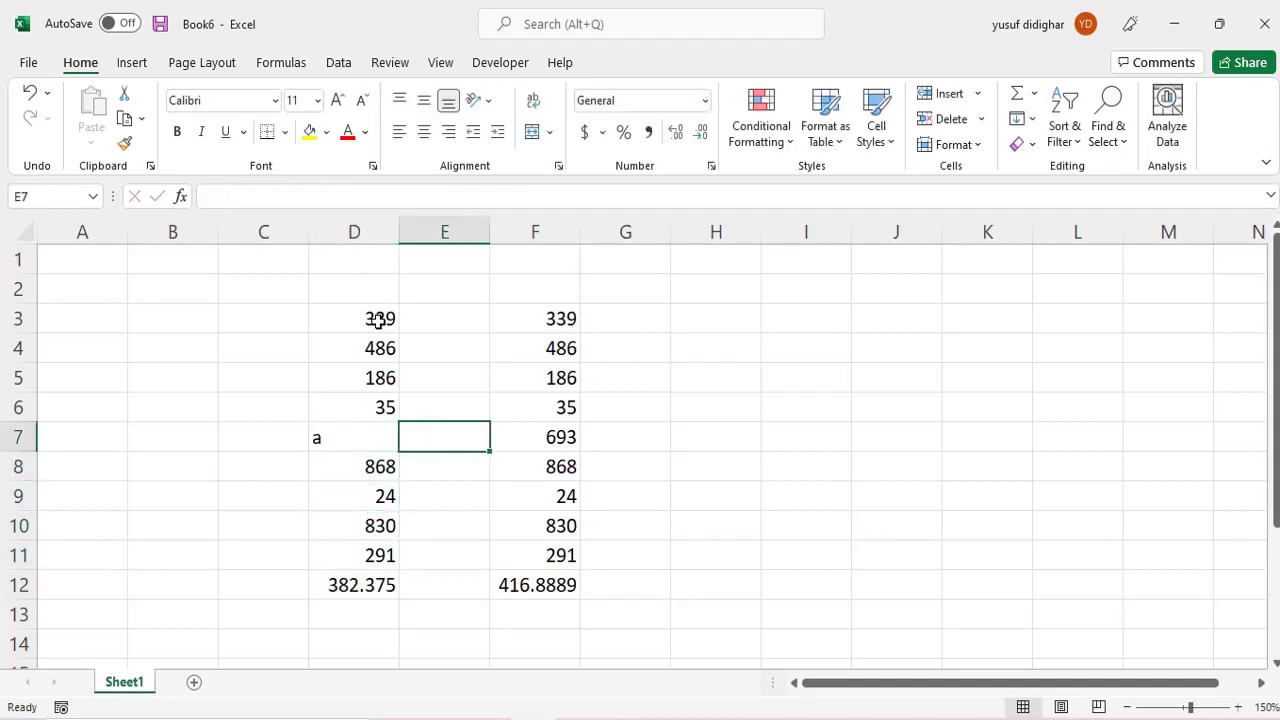
pyautogui.press('Right')
pyautogui.press('Right')
pyautogui.press('Left')
pyautogui.write('a')
pyautogui.press('Return')
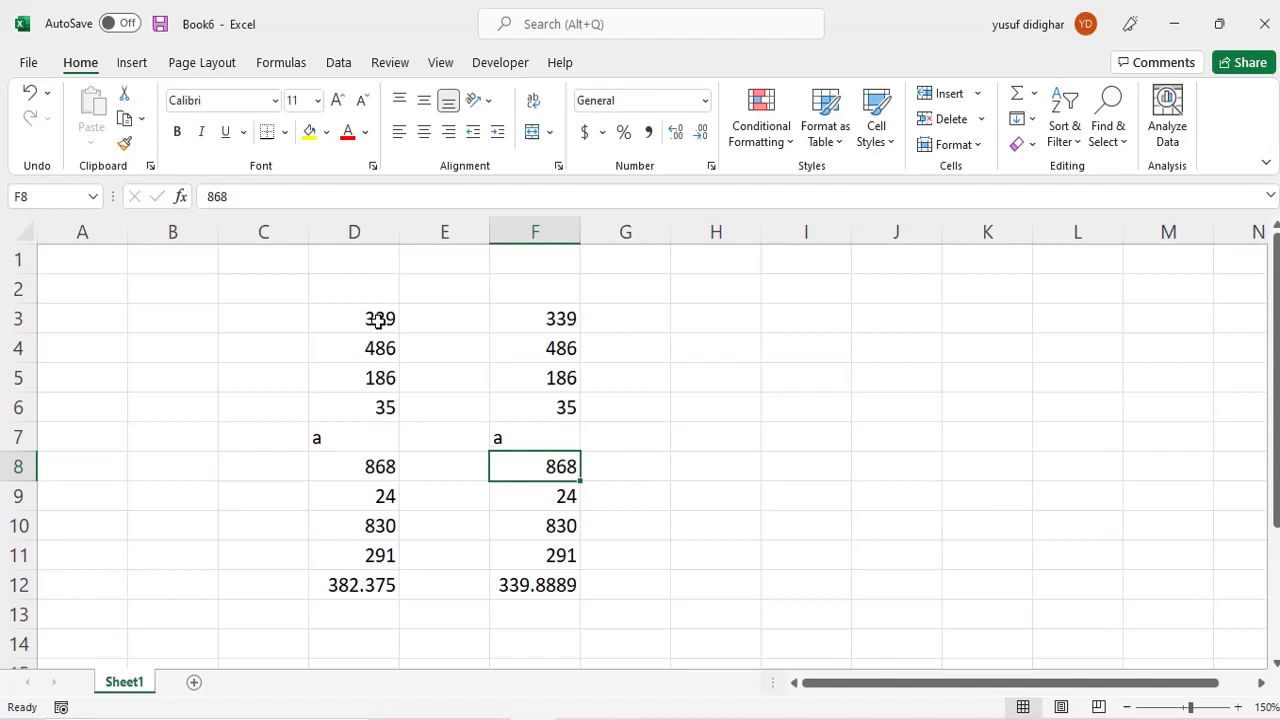
# Compare the updated results: D12 shows 382.375 and F12 shows 339.8889
pyautogui.press('Down')
pyautogui.press('Down')
pyautogui.press('Down')
pyautogui.press('Down')
pyautogui.press('Left')
pyautogui.press('Left')
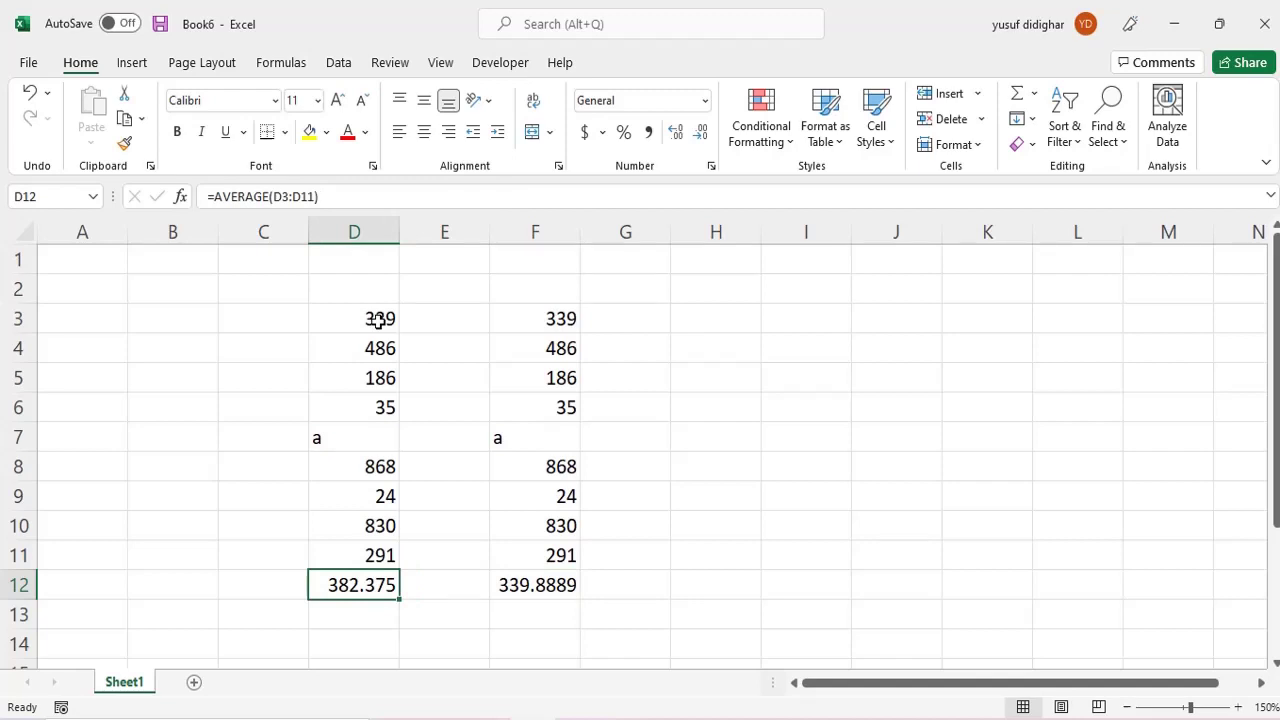
pyautogui.press('Right')
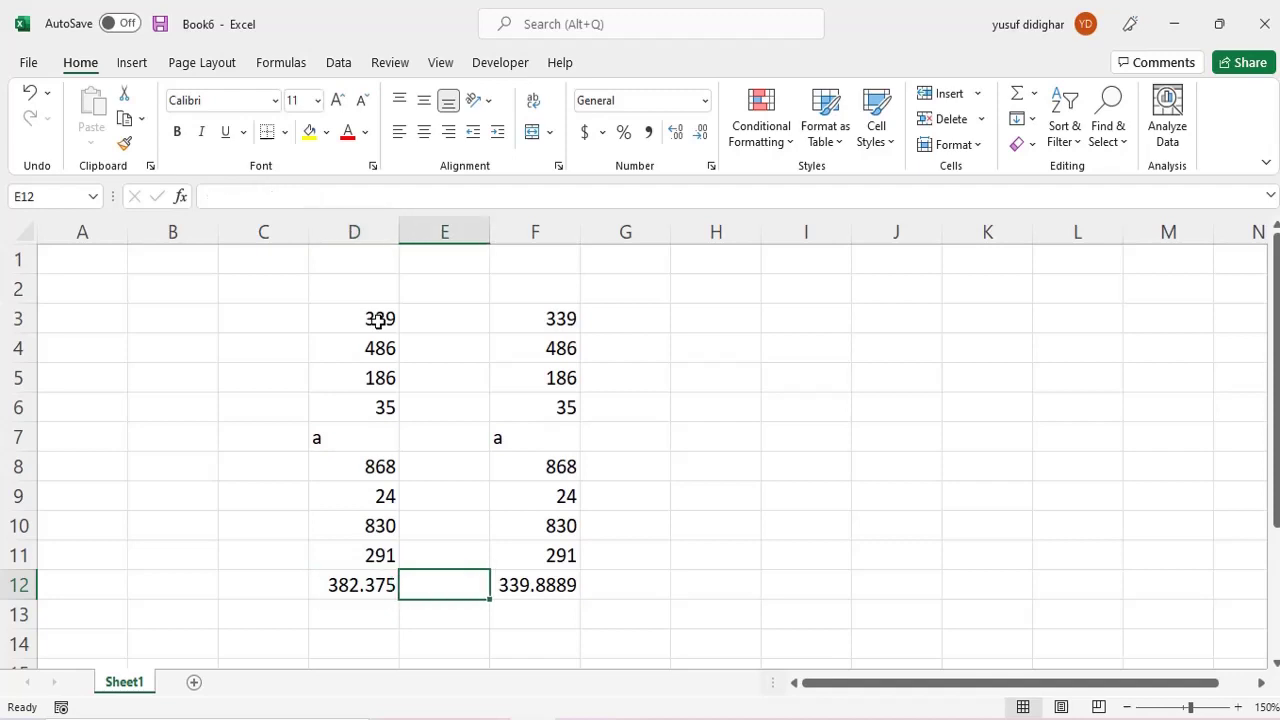
pyautogui.press('Right')
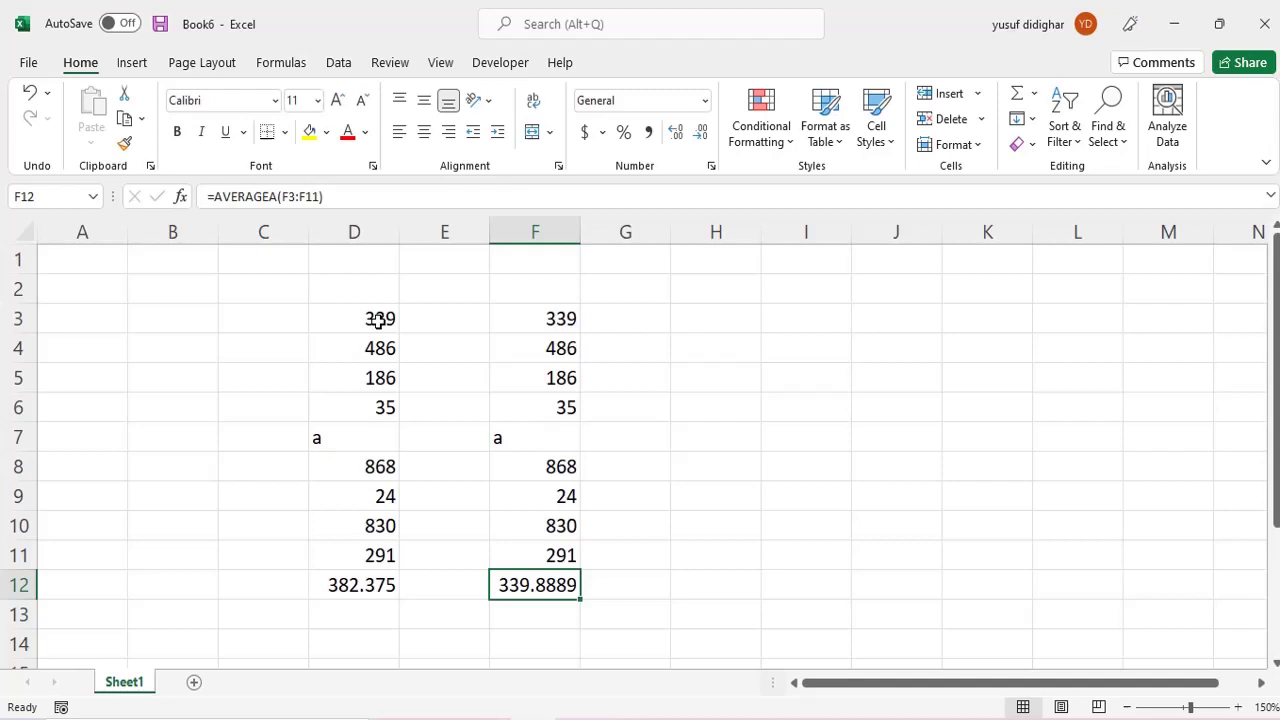
# Enter =SUM(D3:D11) in C12, totalling 3059
pyautogui.press('Left')
pyautogui.press('Left')
pyautogui.press('Left')
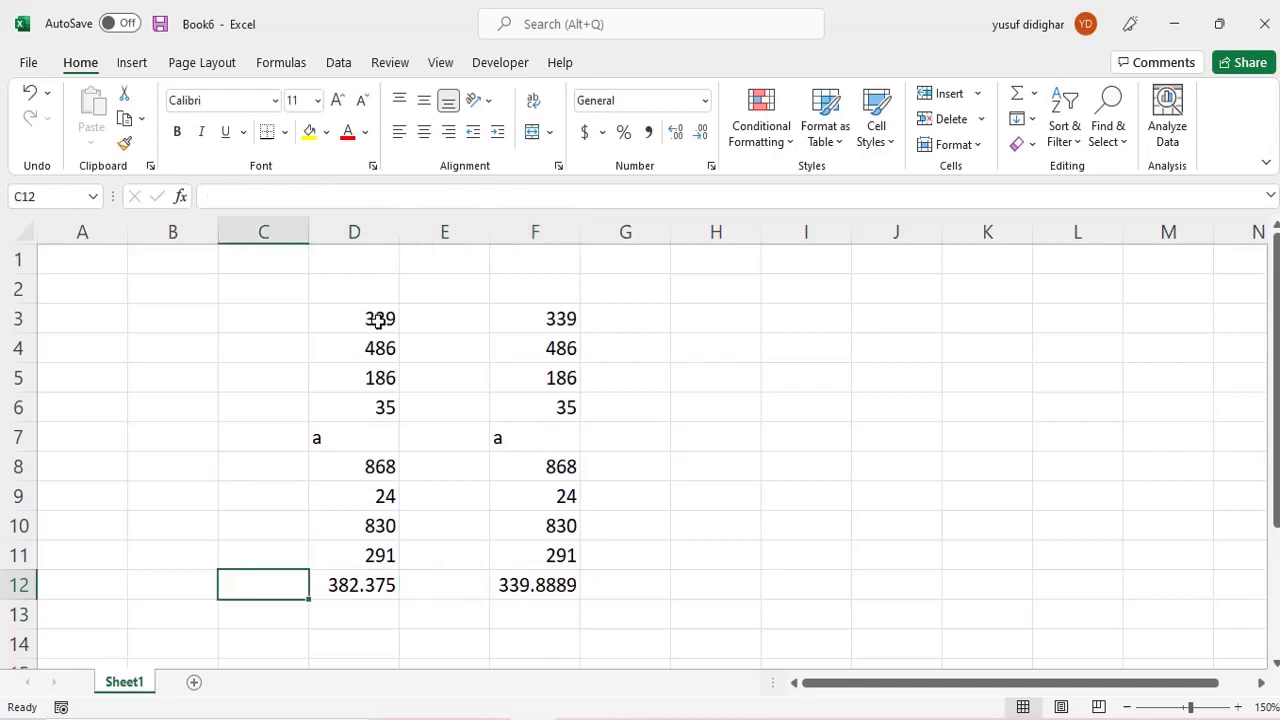
pyautogui.write('=sum')
pyautogui.press('Tab')
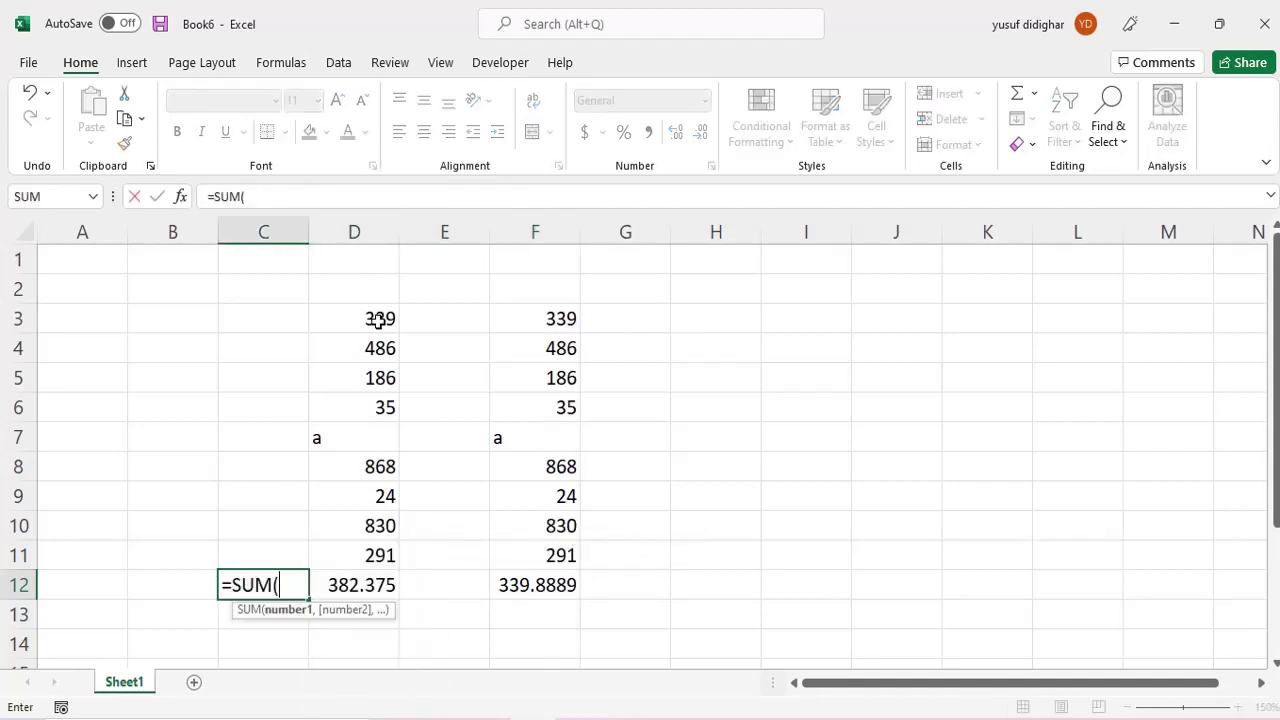
pyautogui.press('Up')
pyautogui.keyDown('shift'); pyautogui.click(378, 320); pyautogui.keyUp('shift')
pyautogui.press('Return')
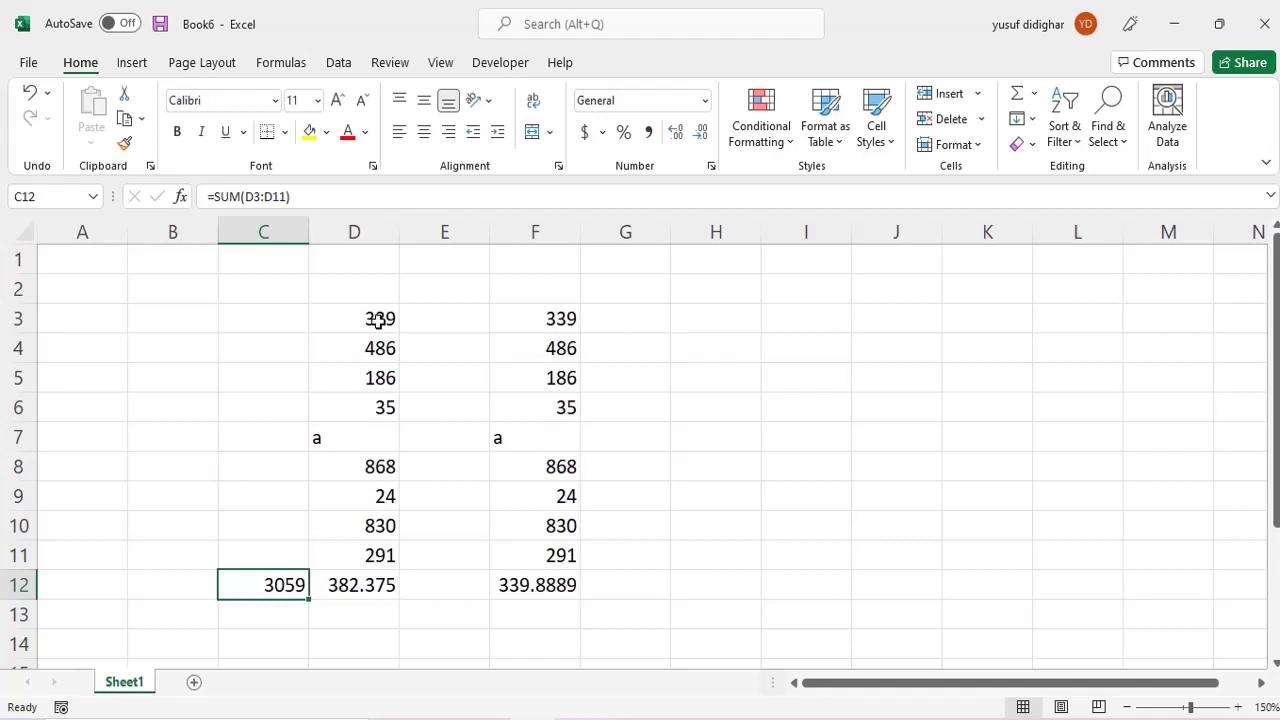
pyautogui.press('Return')
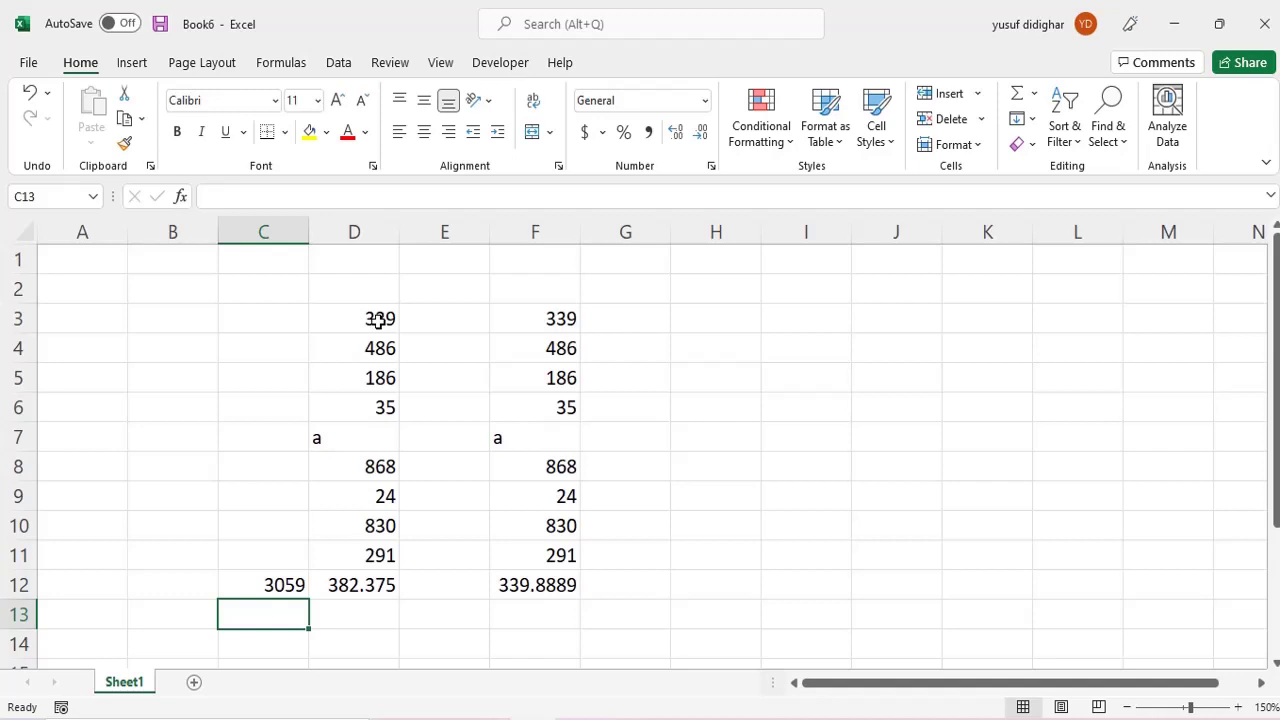
# Enter =COUNT(D3:D11) in C13, counting 8 numbers
pyautogui.write('=cou')
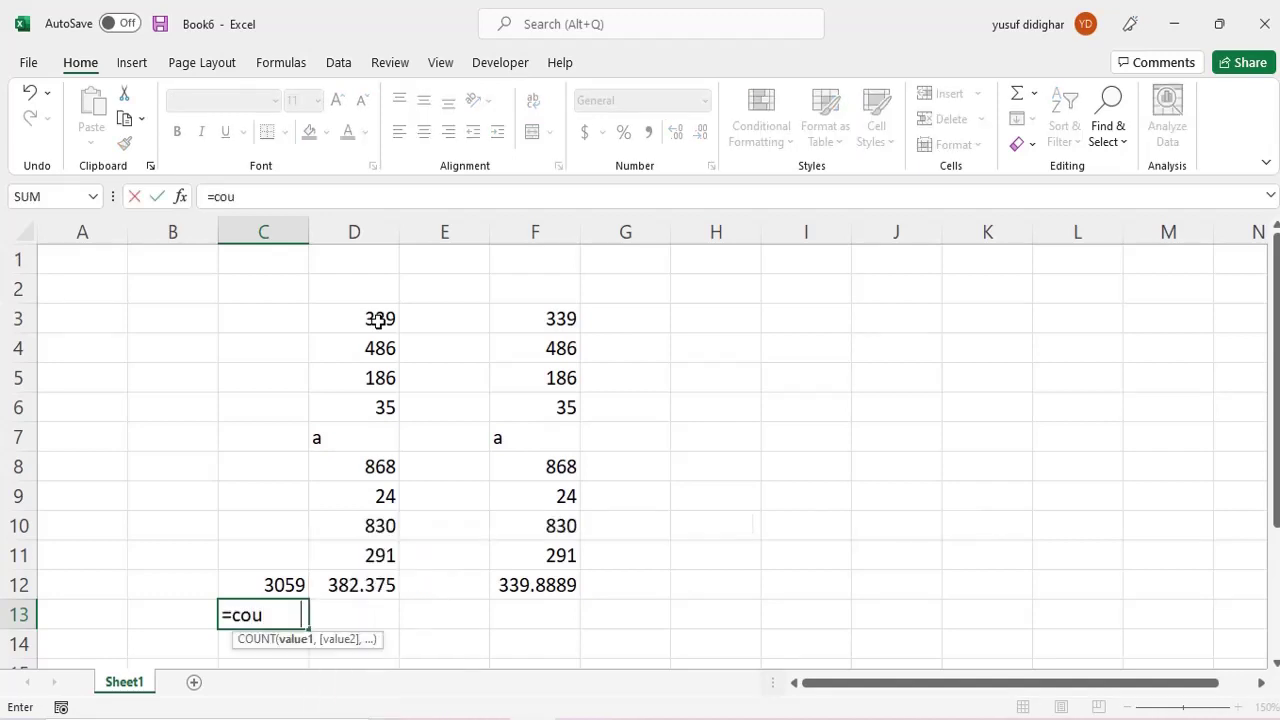
pyautogui.write('nt(')
pyautogui.press('Up')
pyautogui.press('Right')
pyautogui.hotkey('ctrl', 'shift', 'Up')
pyautogui.press('Return')
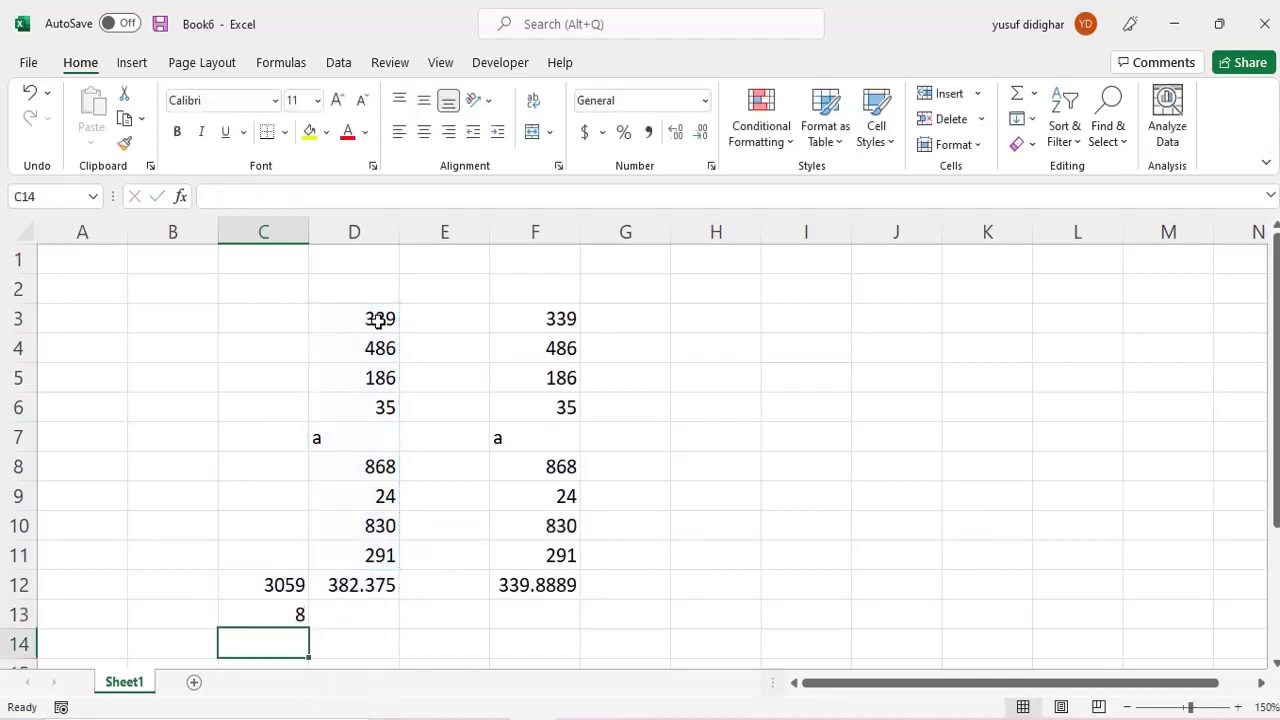
pyautogui.press('Up')
# Enter =C12/C13 in D13, giving 382.375 to match D12's AVERAGE
pyautogui.press('Right')
pyautogui.write('=')
pyautogui.press('Left')
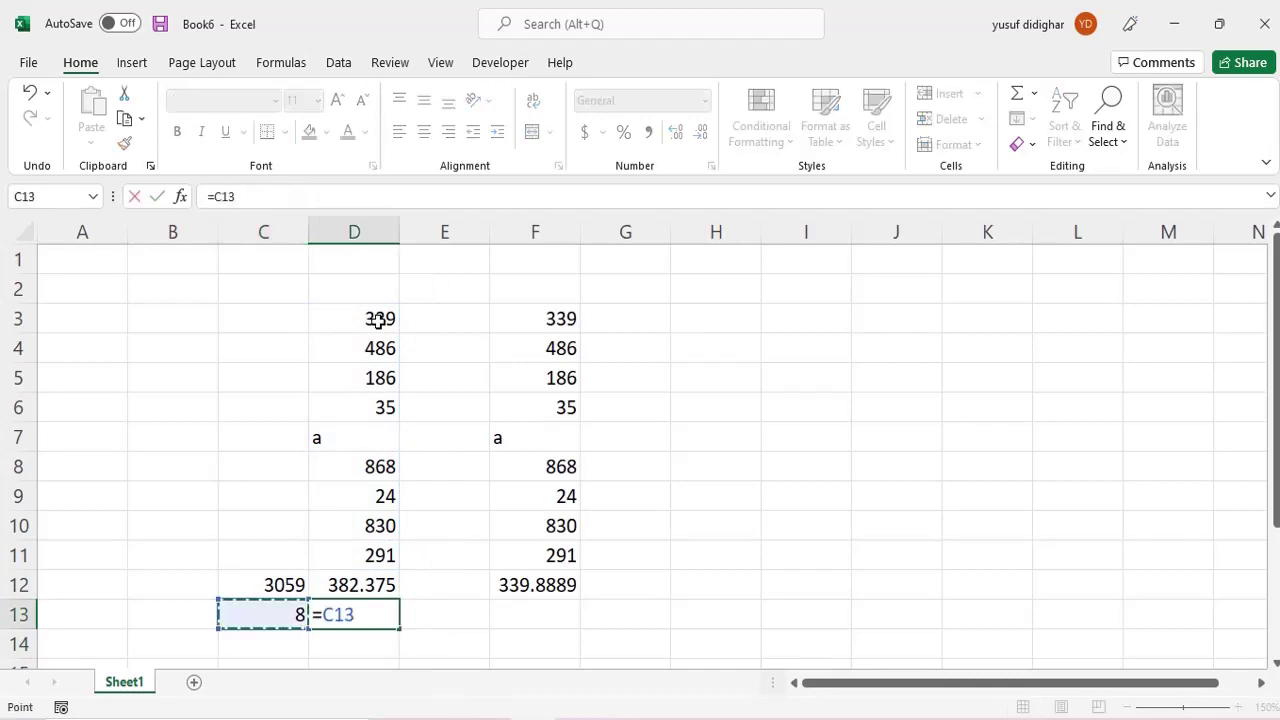
pyautogui.press('Up')
pyautogui.write('-')
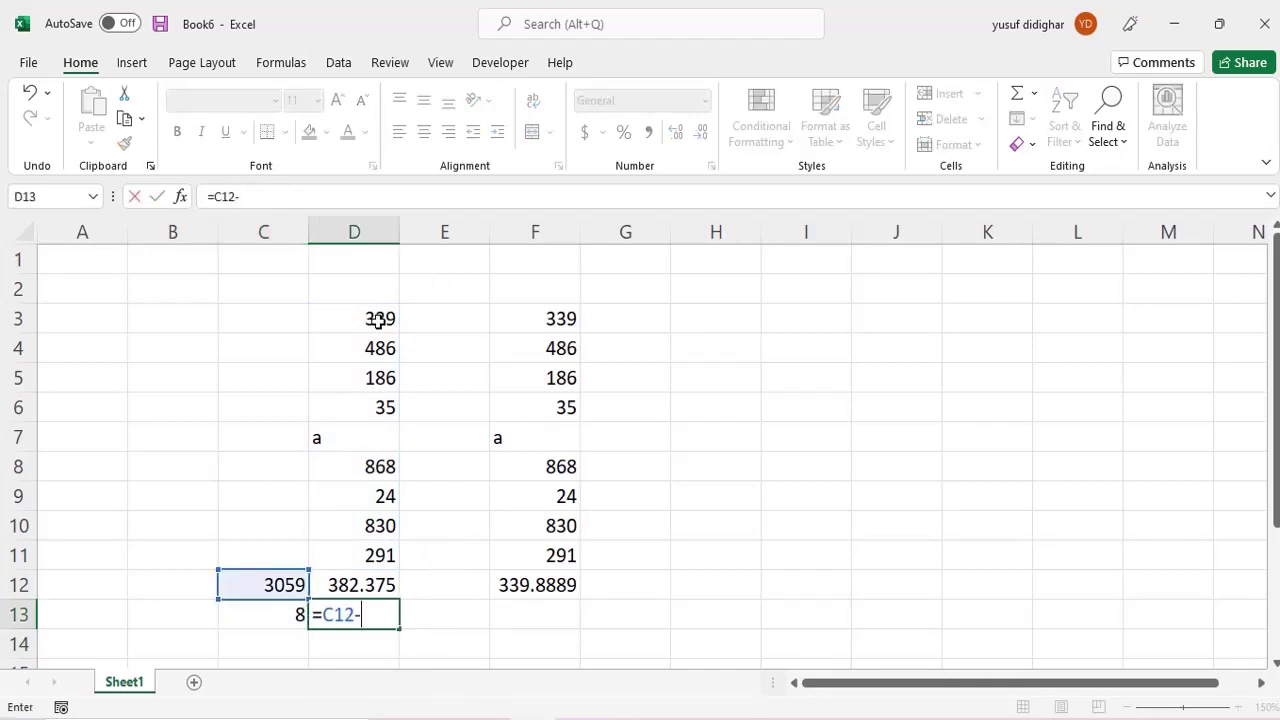
pyautogui.press('Left')
pyautogui.press('BackSpace')
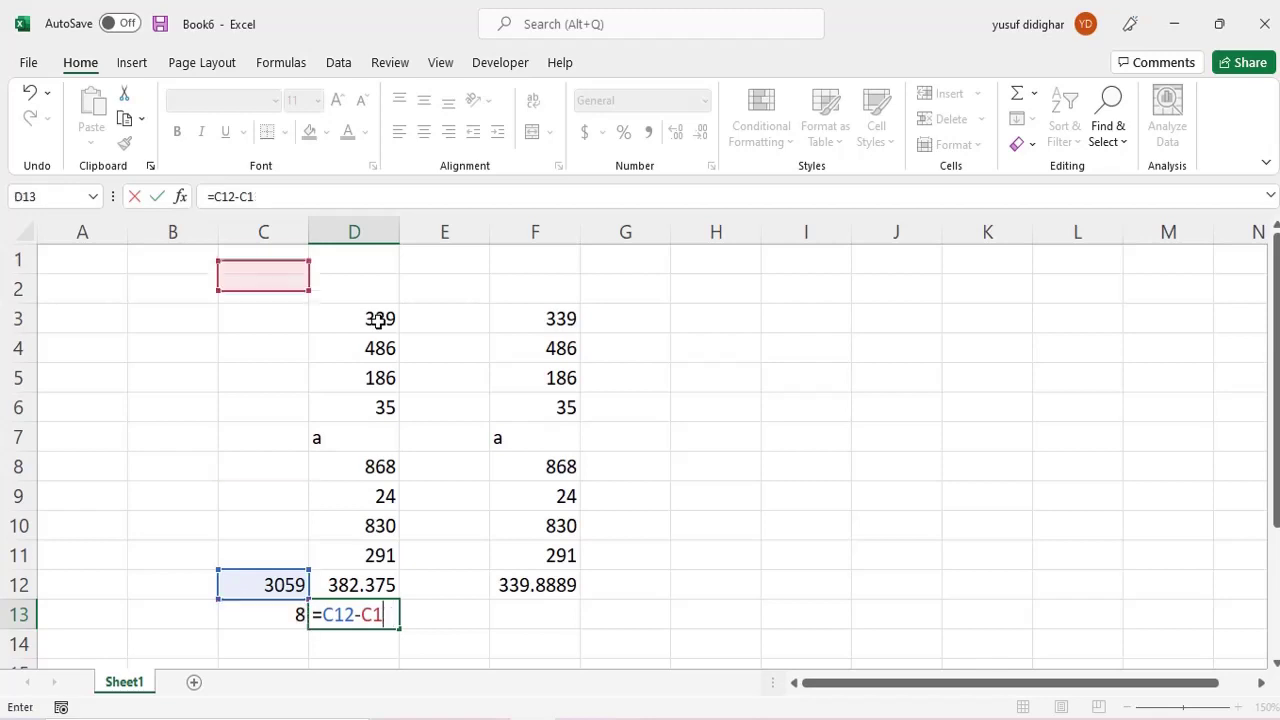
pyautogui.press('BackSpace')
pyautogui.press('BackSpace')
pyautogui.press('BackSpace')
pyautogui.write('/')
pyautogui.press('Left')
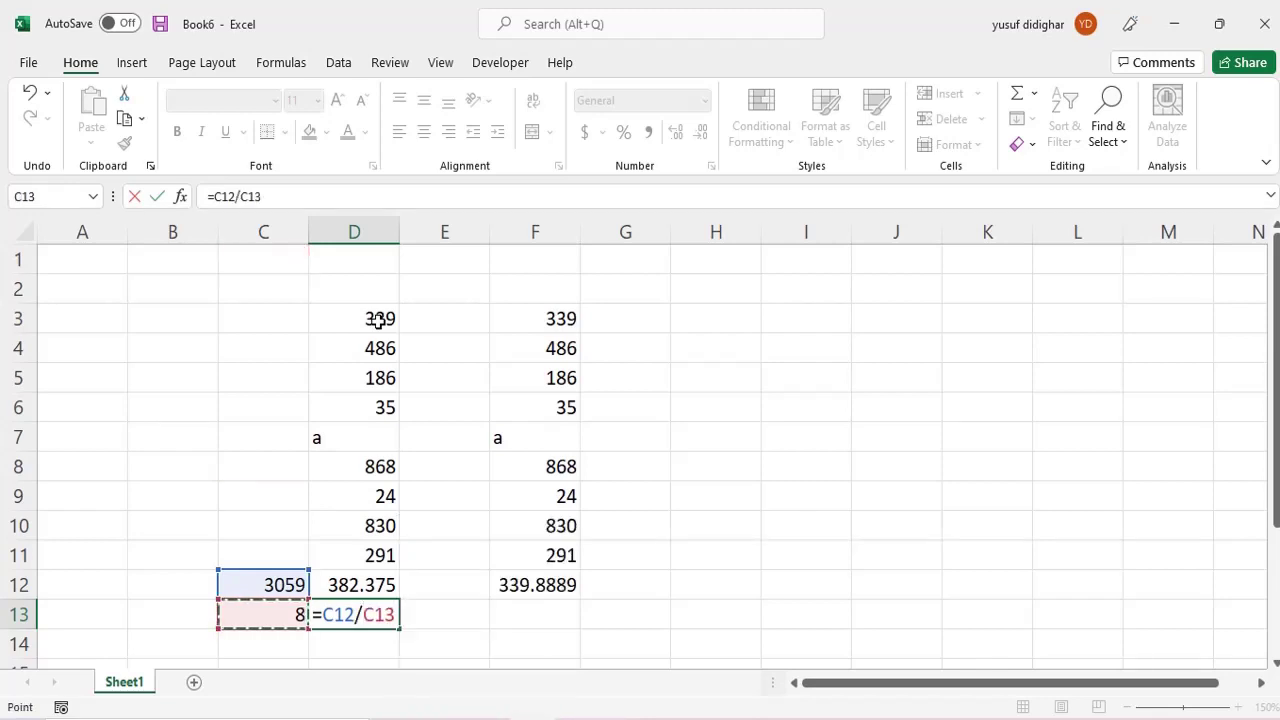
pyautogui.press('Return')
pyautogui.press('Up')
# Select D3:D11 to compare the status bar's Sum and Count
pyautogui.press('Up')
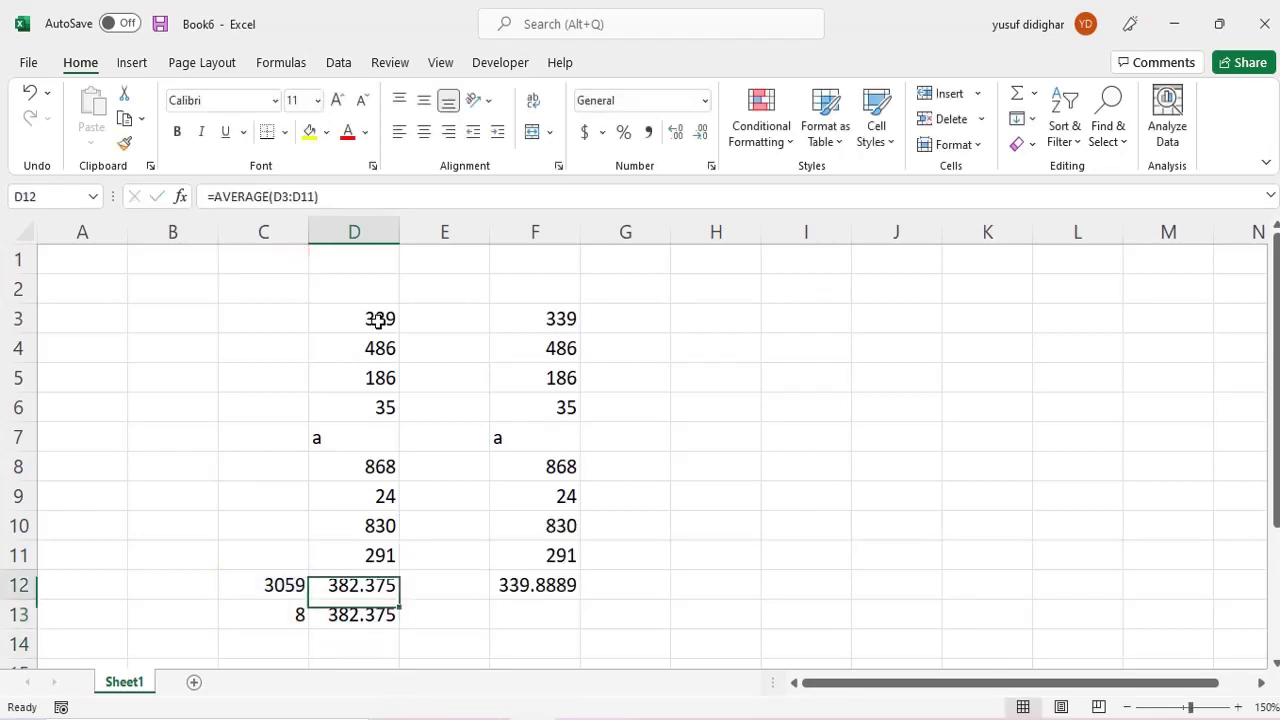
pyautogui.press('Up')
pyautogui.keyDown('shift'); pyautogui.click(378, 320); pyautogui.keyUp('shift')
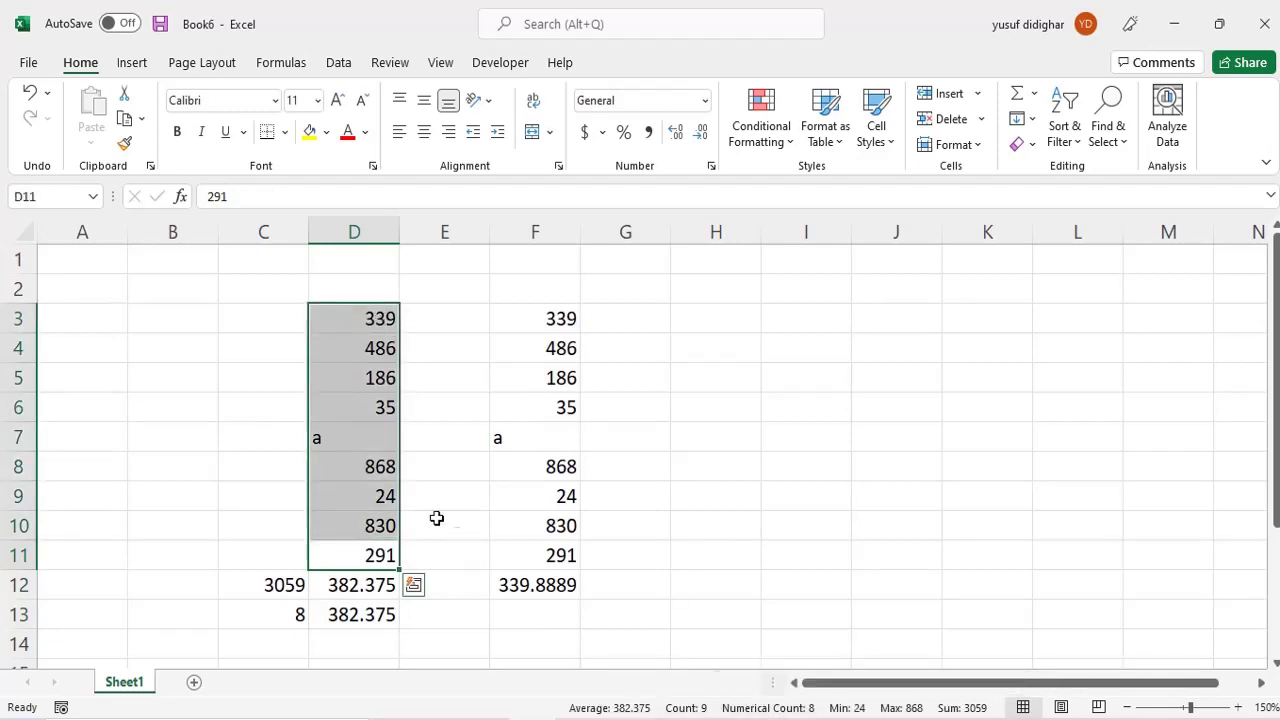
pyautogui.click(617, 586)
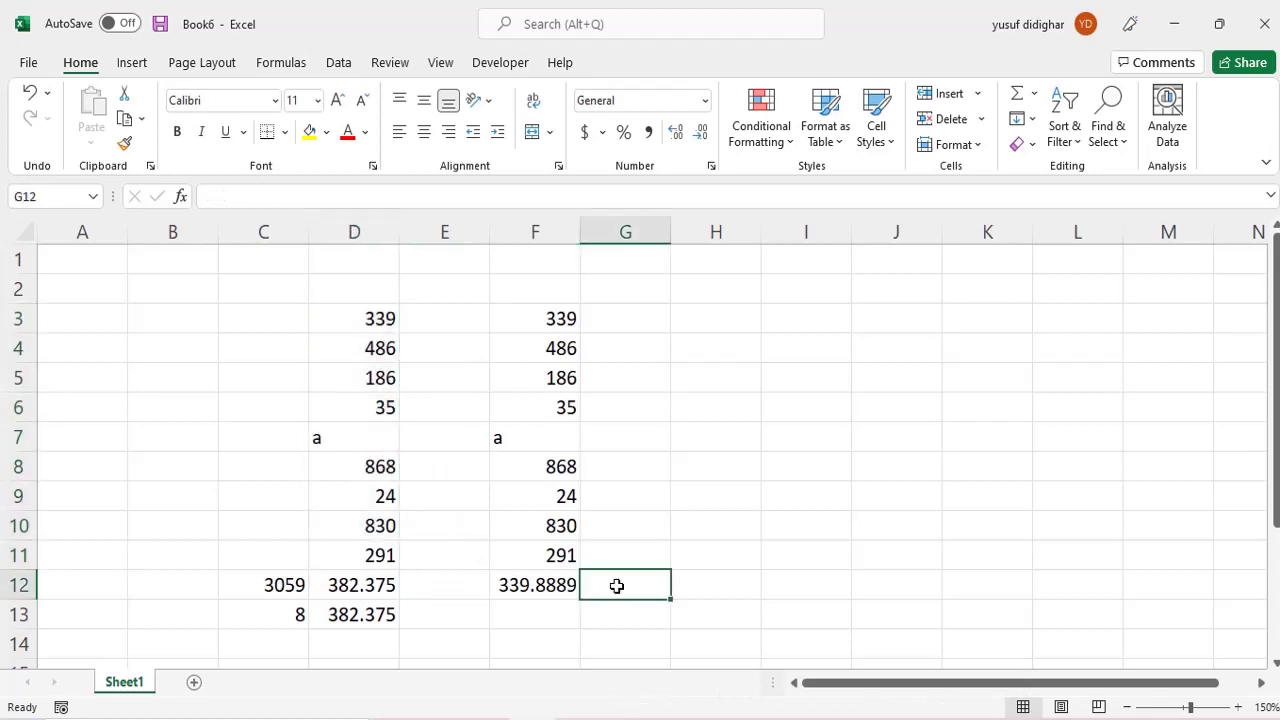
# Enter =SUM(F3:F11) in G12, totalling 3059
pyautogui.write('=sum')
pyautogui.press('Tab')
pyautogui.press('Up')
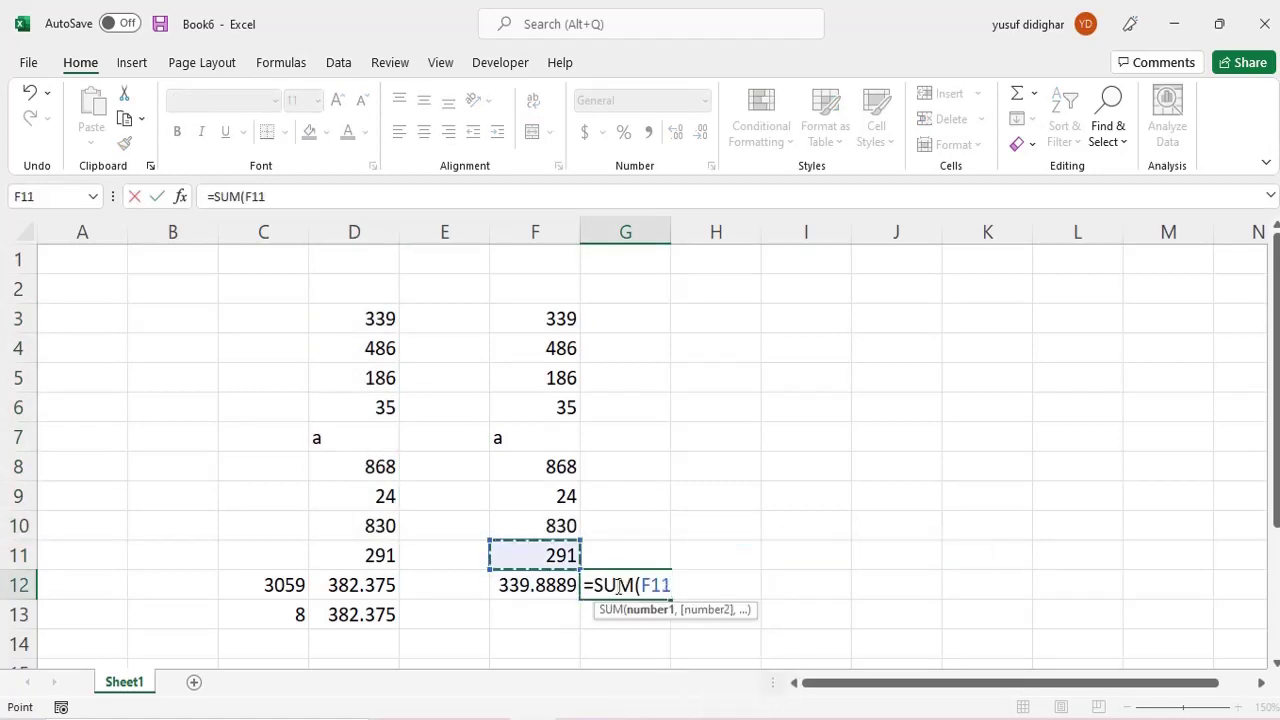
pyautogui.hotkey('ctrl', 'shift', 'Up')
pyautogui.hotkey('ctrl', 'Return')
# Enter =COUNTA(F3:F11) in H12, counting all 9 entries
pyautogui.press('Right')
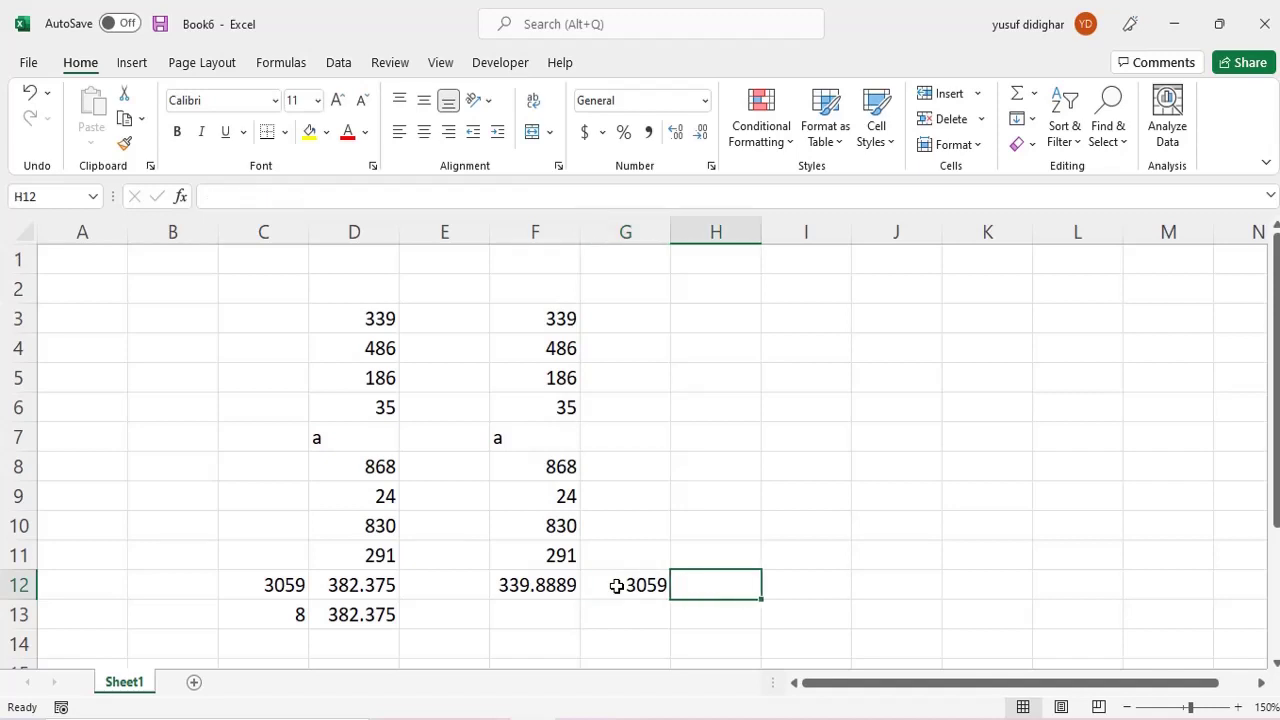
pyautogui.write('=count')
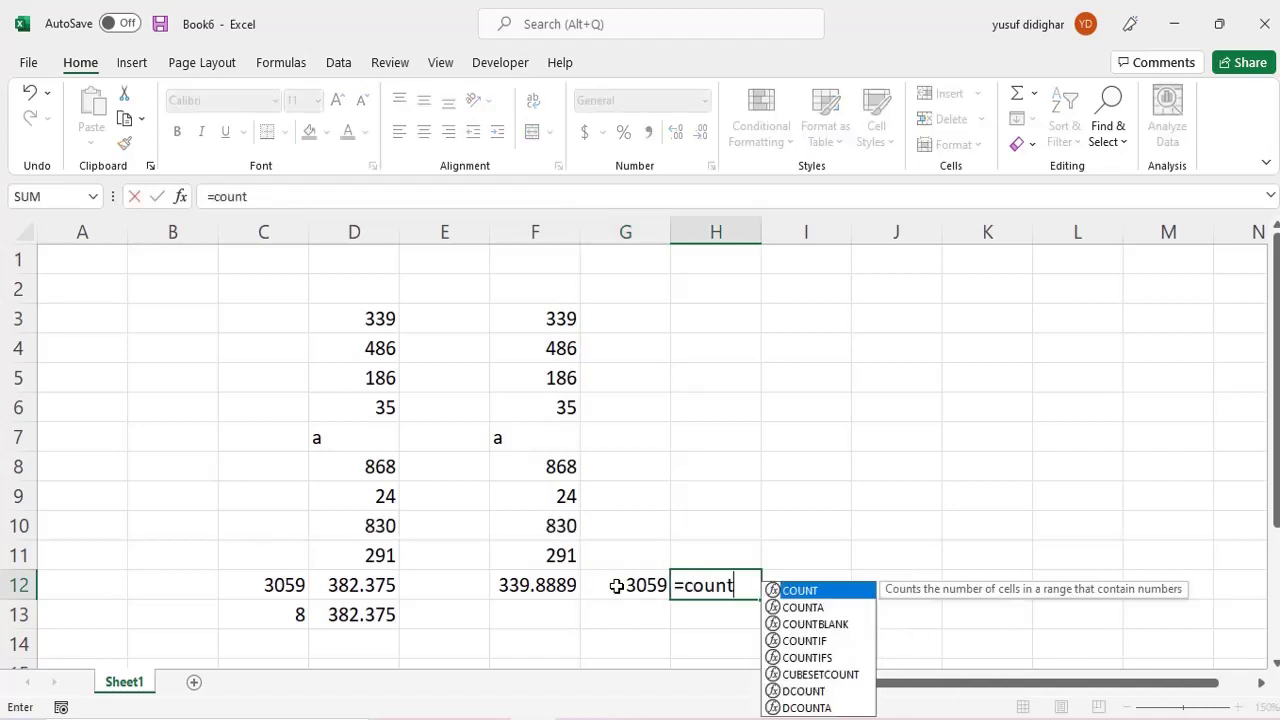
pyautogui.press('Down')
pyautogui.press('Tab')
pyautogui.press('Left')
pyautogui.press('Left')
pyautogui.press('Up')
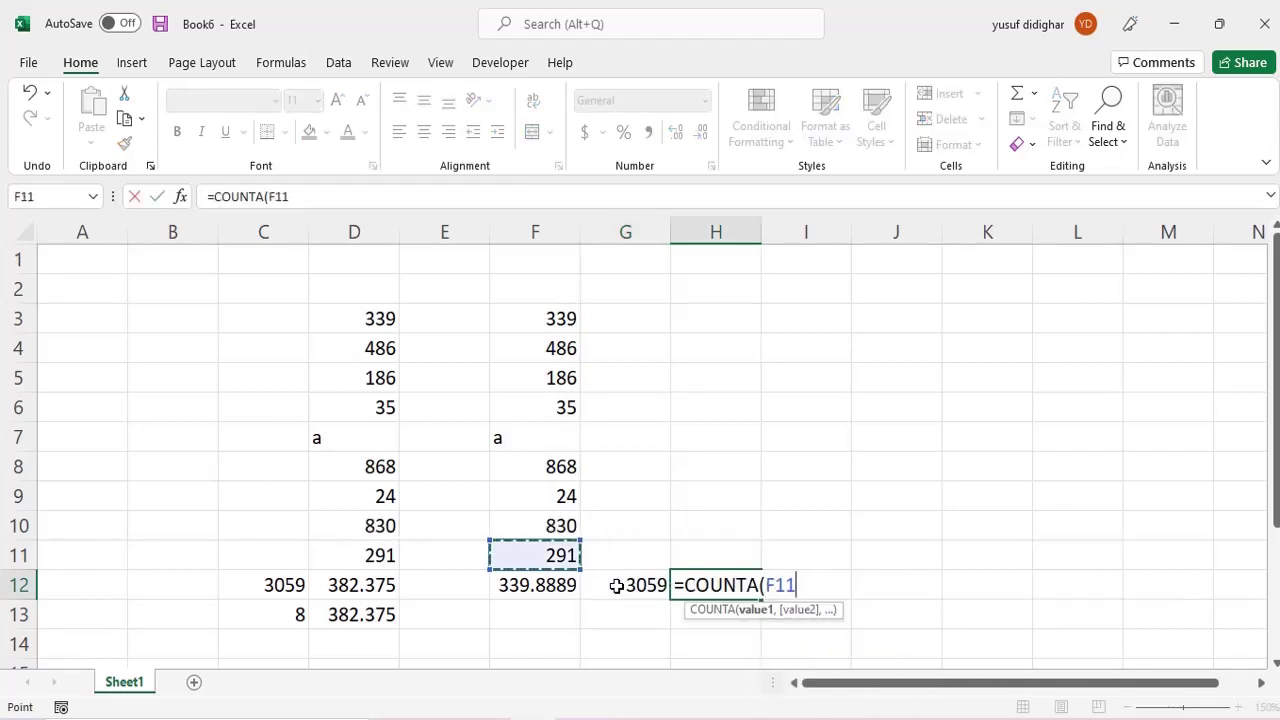
pyautogui.hotkey('ctrl', 'shift', 'Up')
pyautogui.press('Return')
pyautogui.press('Left')
# Enter =G12/H12 in G13, giving 339.8889 to match F12's AVERAGEA
pyautogui.write('=')
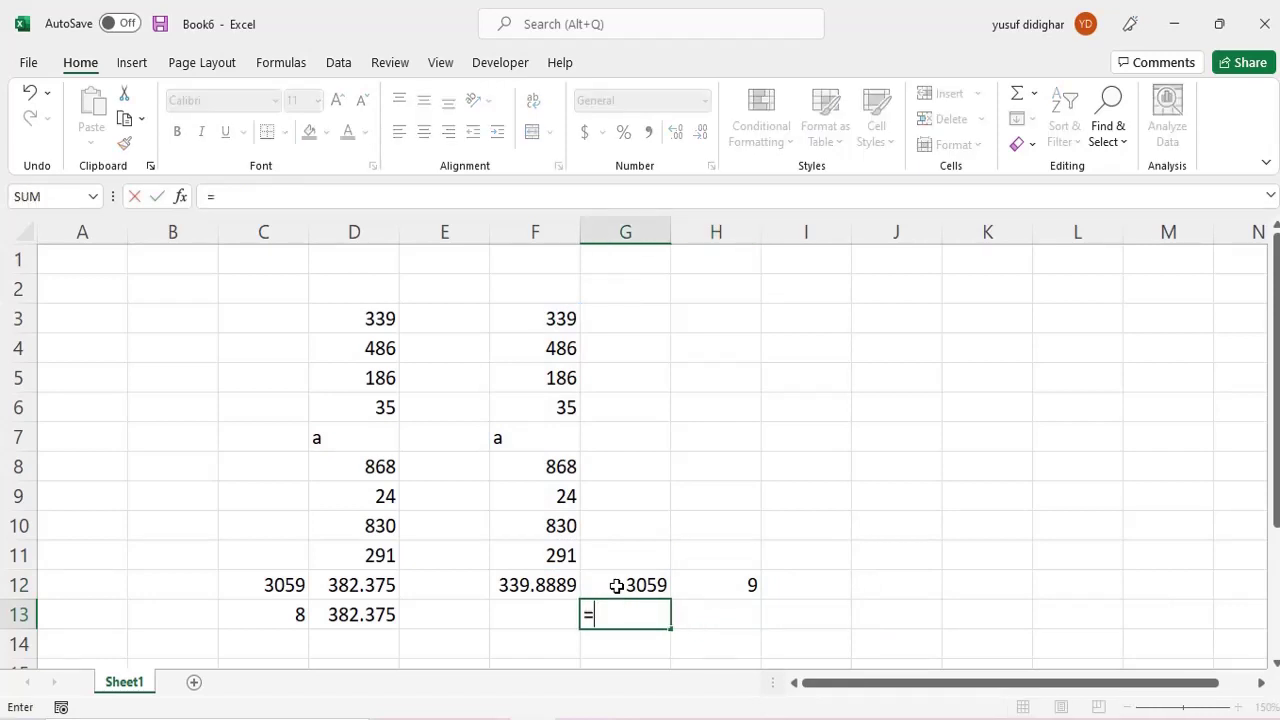
pyautogui.press('Up')
pyautogui.write('/')
pyautogui.press('Up')
pyautogui.press('Right')
pyautogui.press('Return')
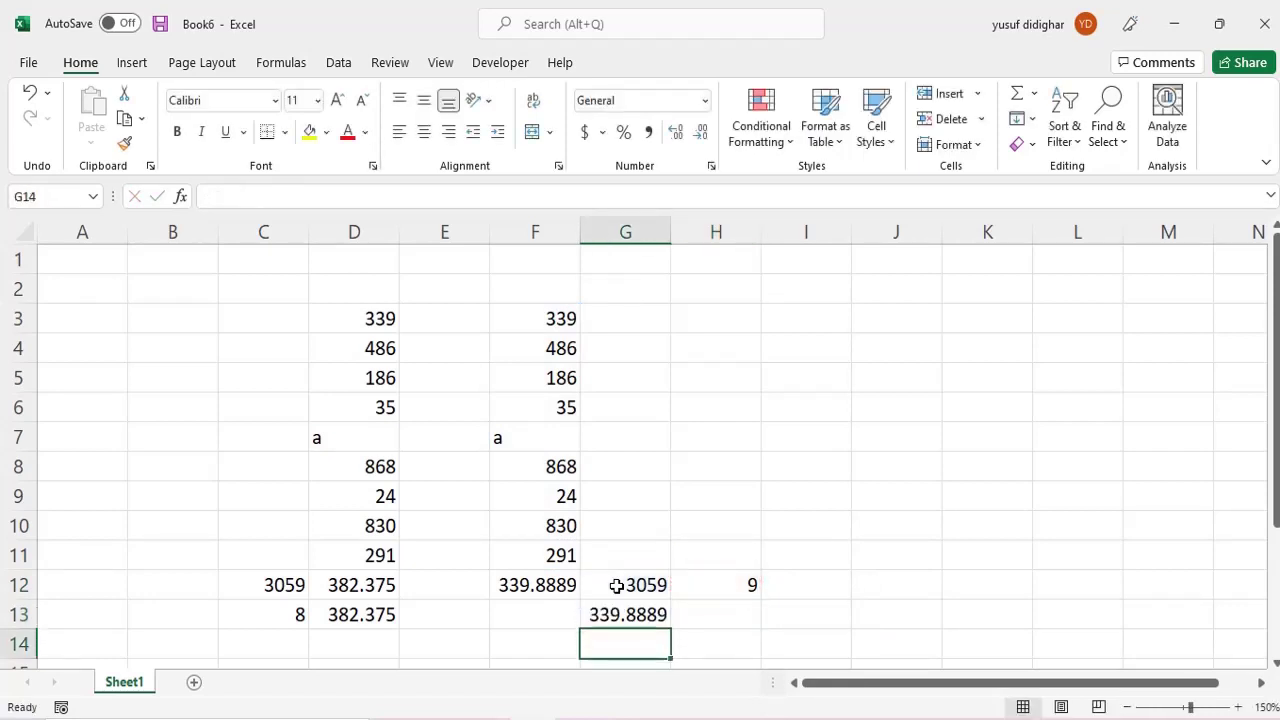
pyautogui.press('Up')
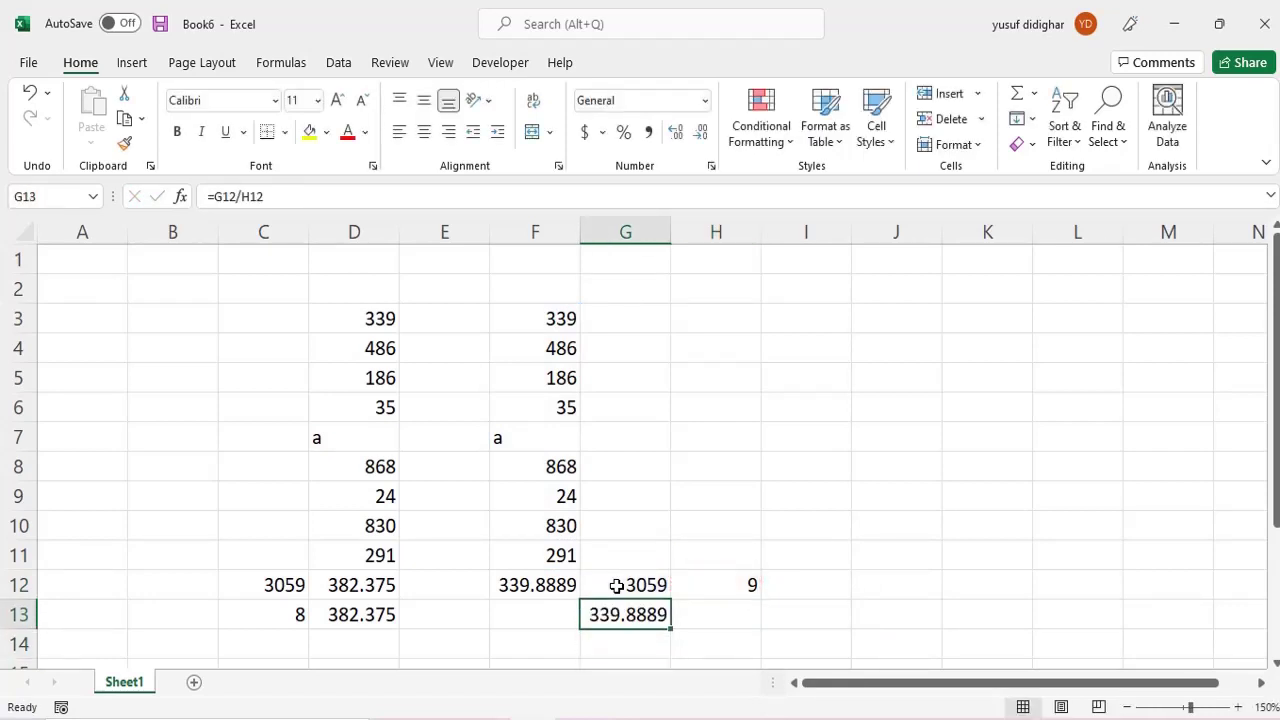
pyautogui.press('Up')
pyautogui.press('Right')
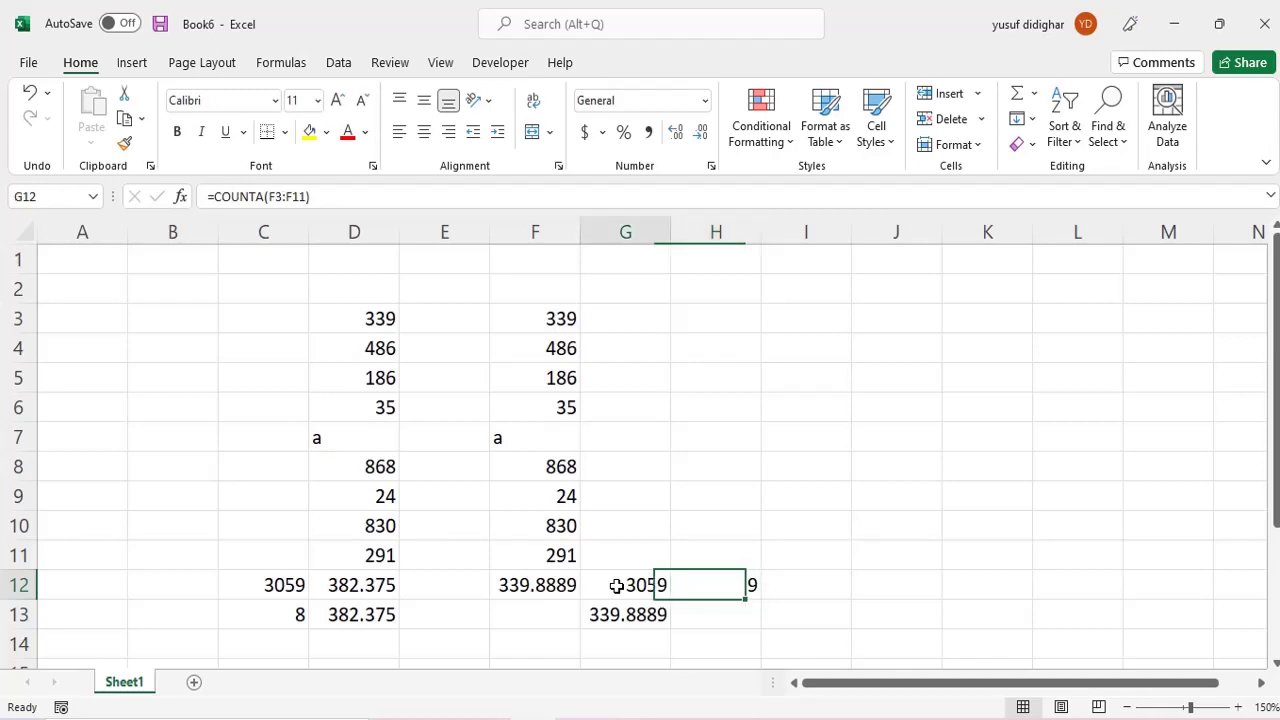
pyautogui.press('Left')
pyautogui.press('Left')
pyautogui.press('Left')
pyautogui.press('Left')
pyautogui.press('F2')
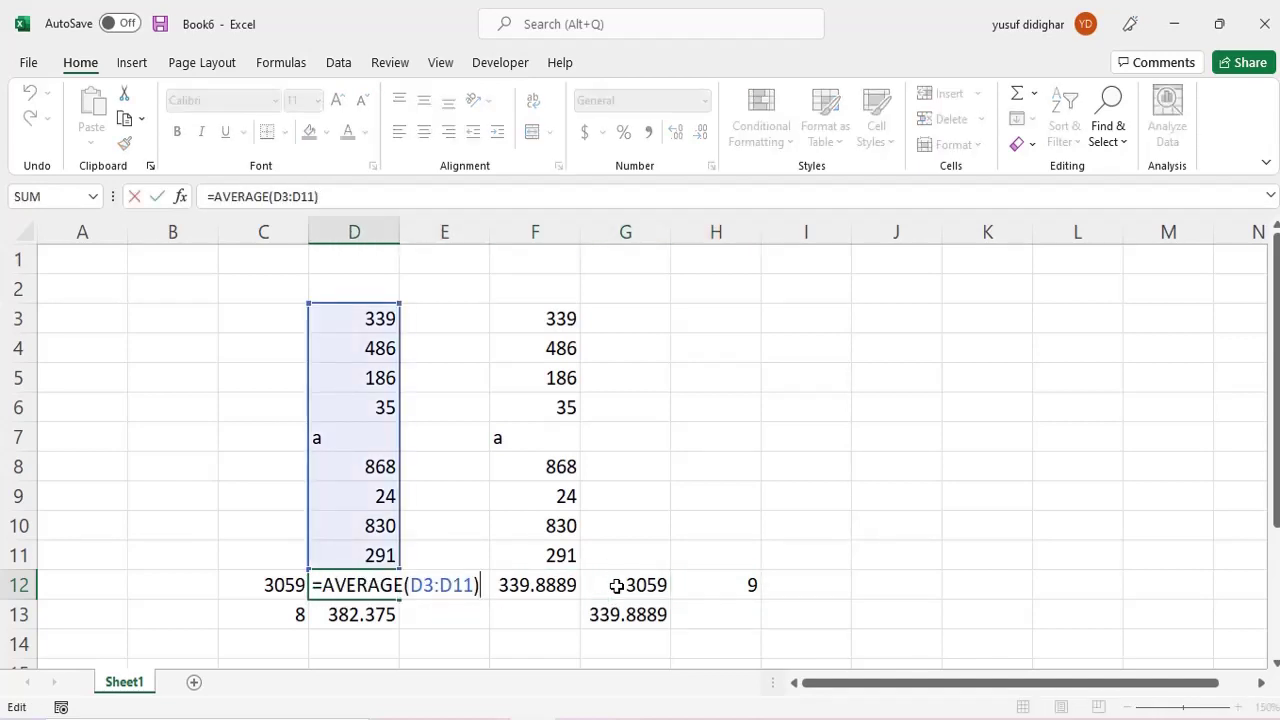
pyautogui.press('Tab')
pyautogui.press('Right')
pyautogui.press('F2')
pyautogui.press('Tab')
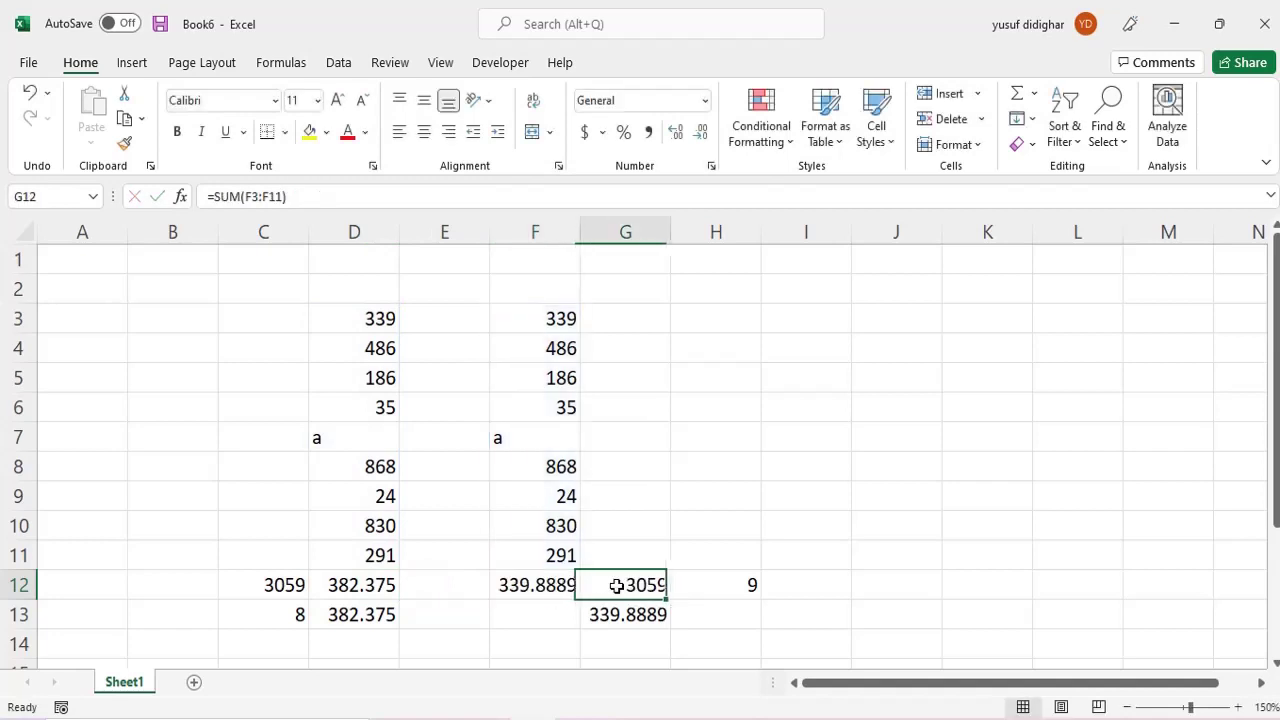
pyautogui.press('F2')
pyautogui.press('Tab')
pyautogui.press('F2')
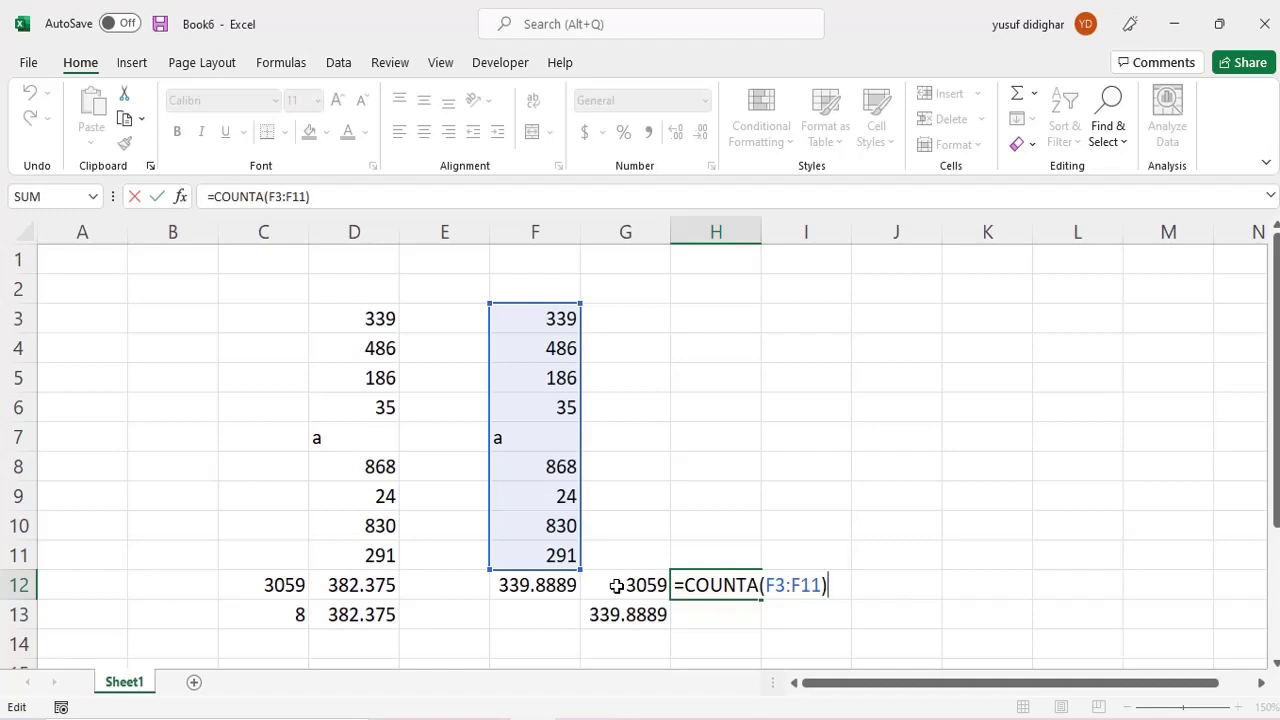
pyautogui.hotkey('ctrl', 'Return')
pyautogui.press('Left')
pyautogui.press('Left')
pyautogui.press('Left')
pyautogui.press('Left')
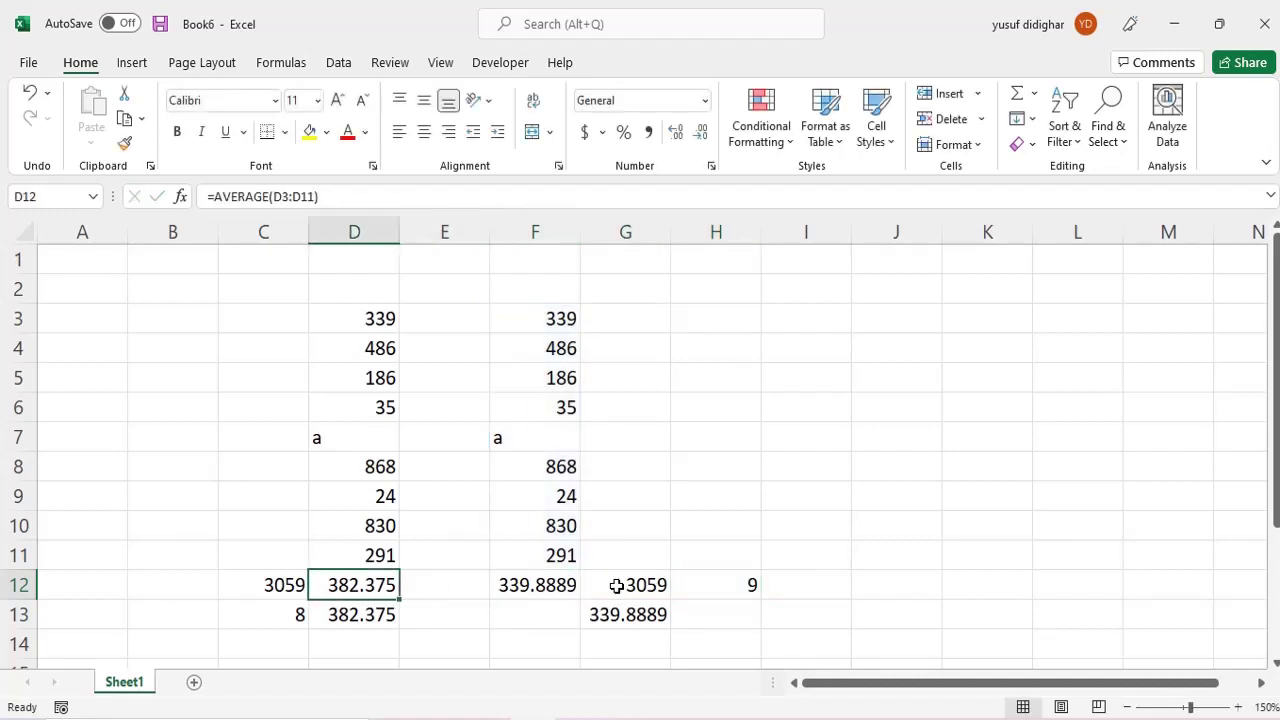